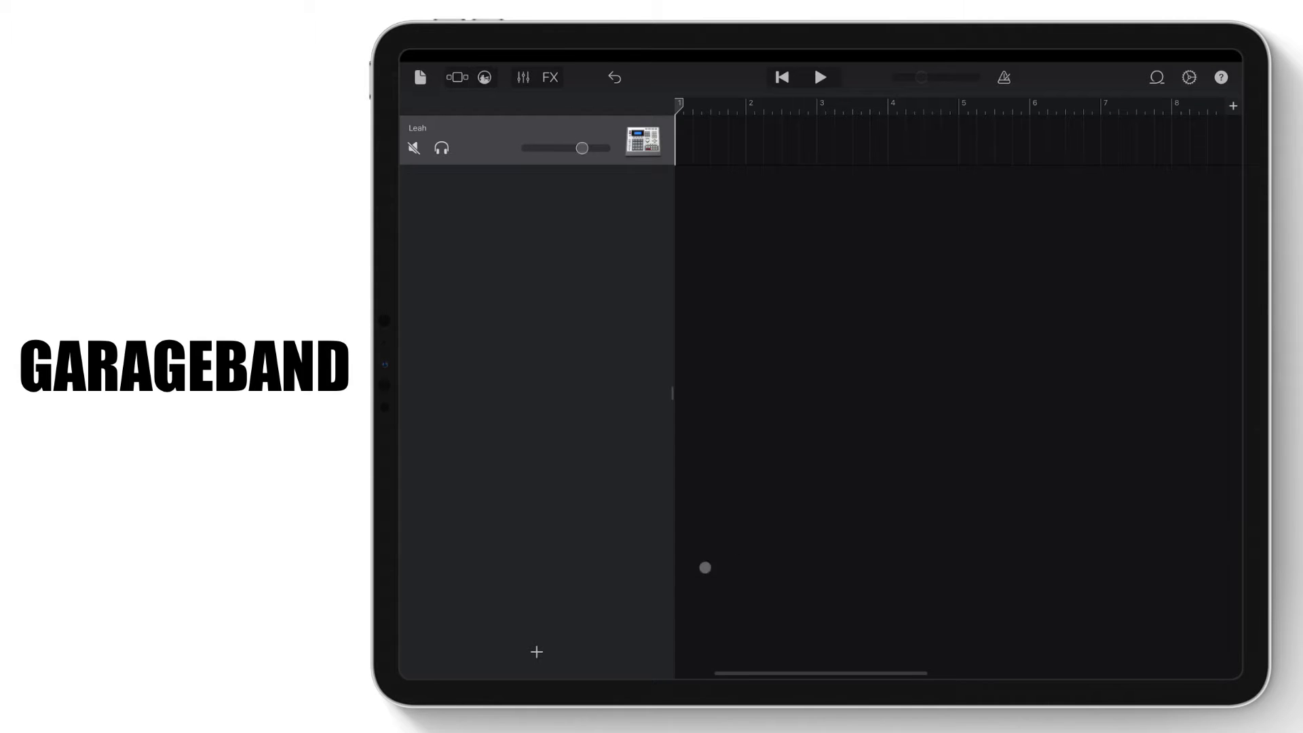
Open GarageBand's instrument browser for a new track, on the External page
{"action": "left_click", "coordinate": [537, 651]}
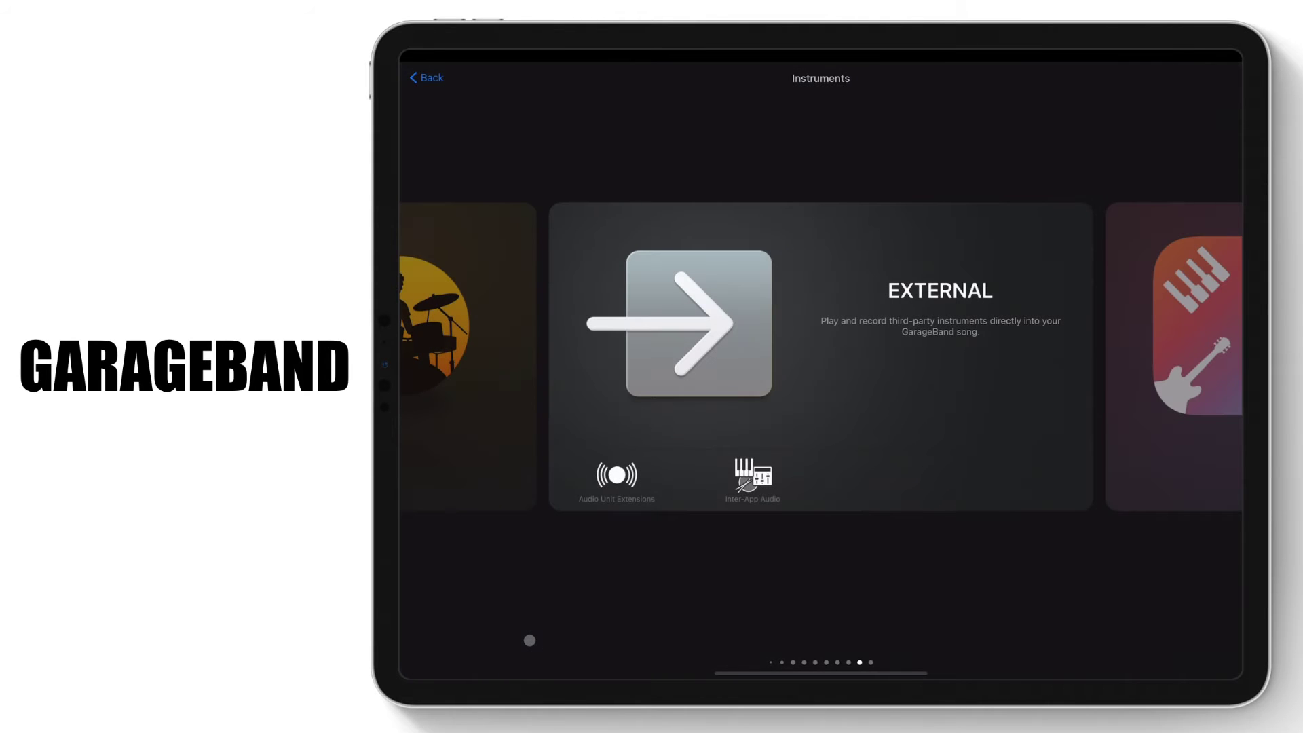
Load Chomplr from Audio Unit Extensions as a track and play keys C#3 through A3
{"action": "left_click", "coordinate": [615, 475]}
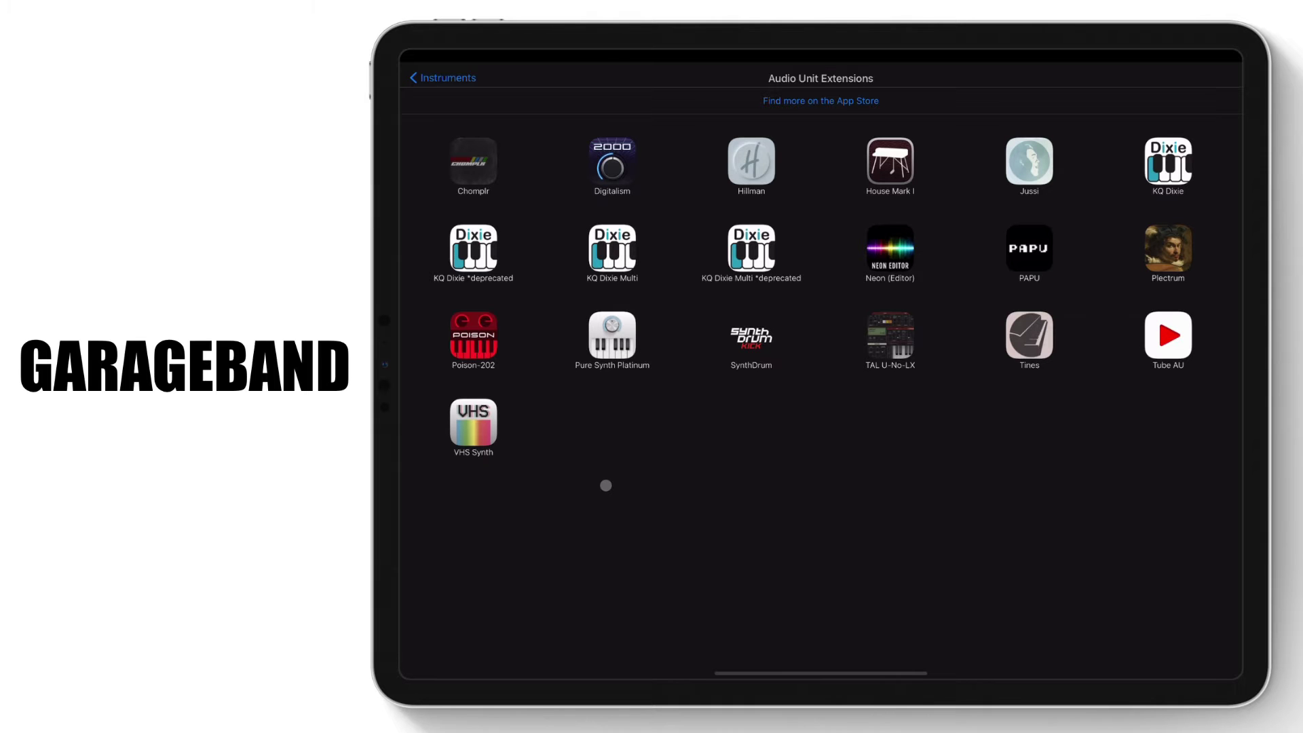
{"action": "left_click", "coordinate": [474, 164]}
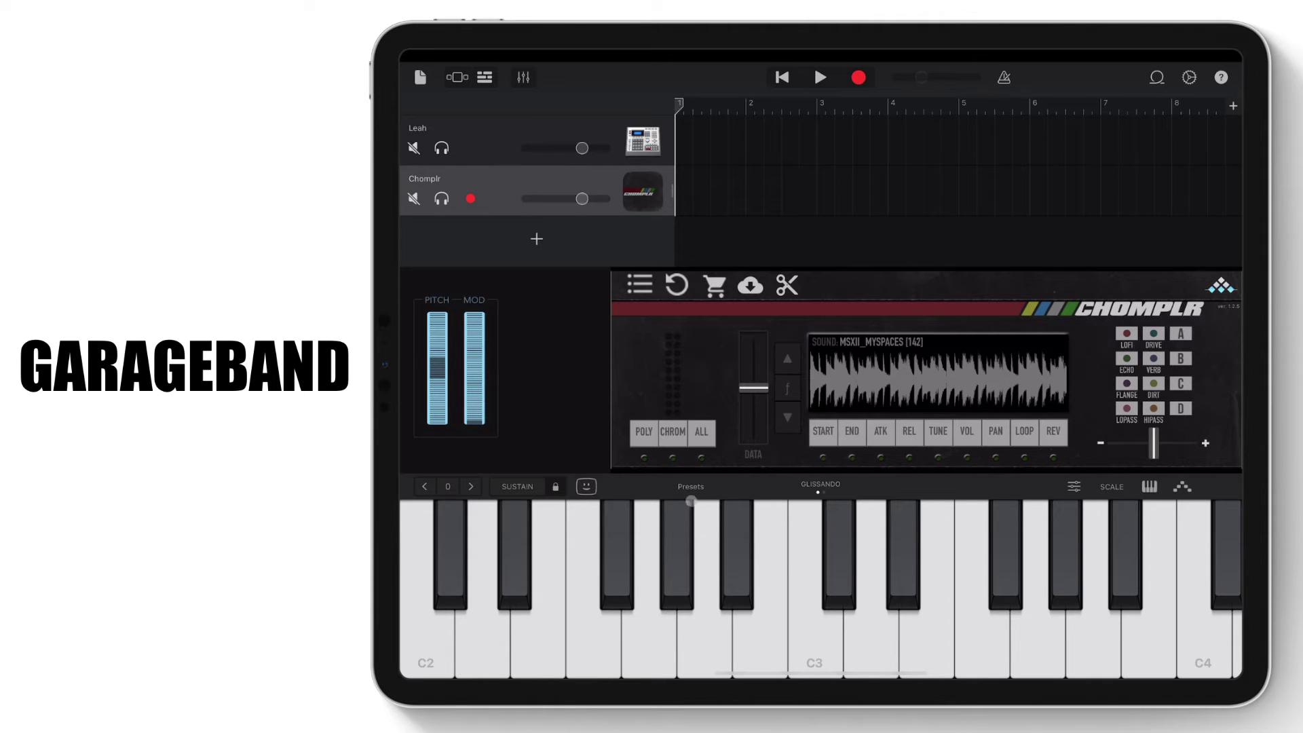
{"action": "left_click", "coordinate": [805, 626]}
{"action": "left_click", "coordinate": [838, 572]}
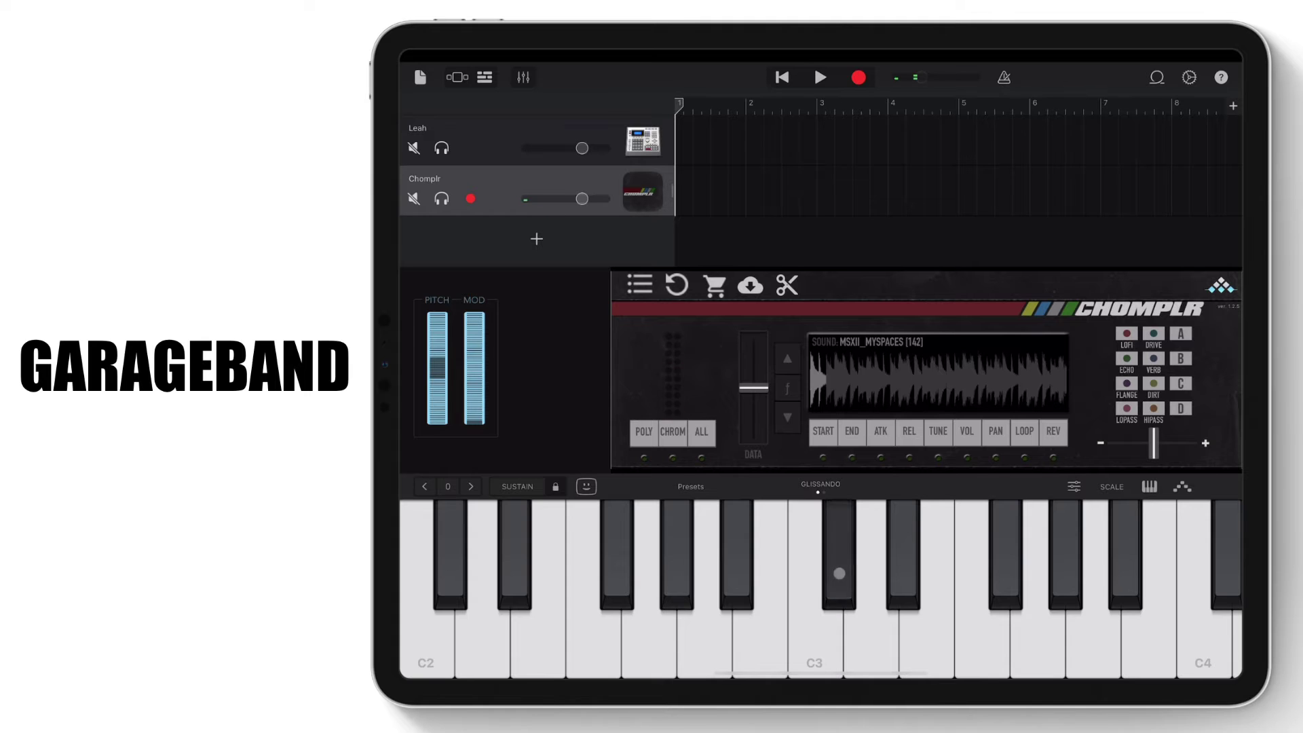
{"action": "left_click", "coordinate": [868, 629]}
{"action": "left_click", "coordinate": [898, 576]}
{"action": "left_click", "coordinate": [934, 633]}
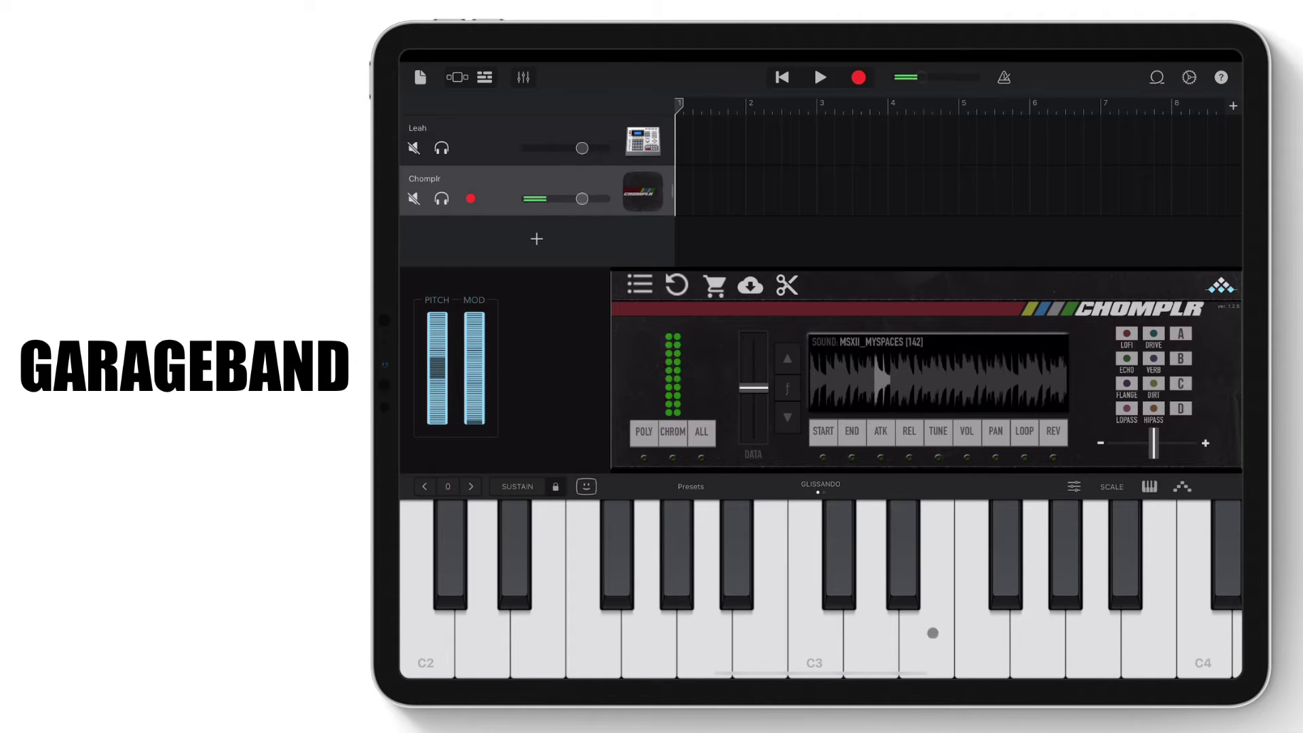
{"action": "left_click", "coordinate": [983, 632]}
{"action": "left_click", "coordinate": [1006, 574]}
{"action": "left_click", "coordinate": [1034, 636]}
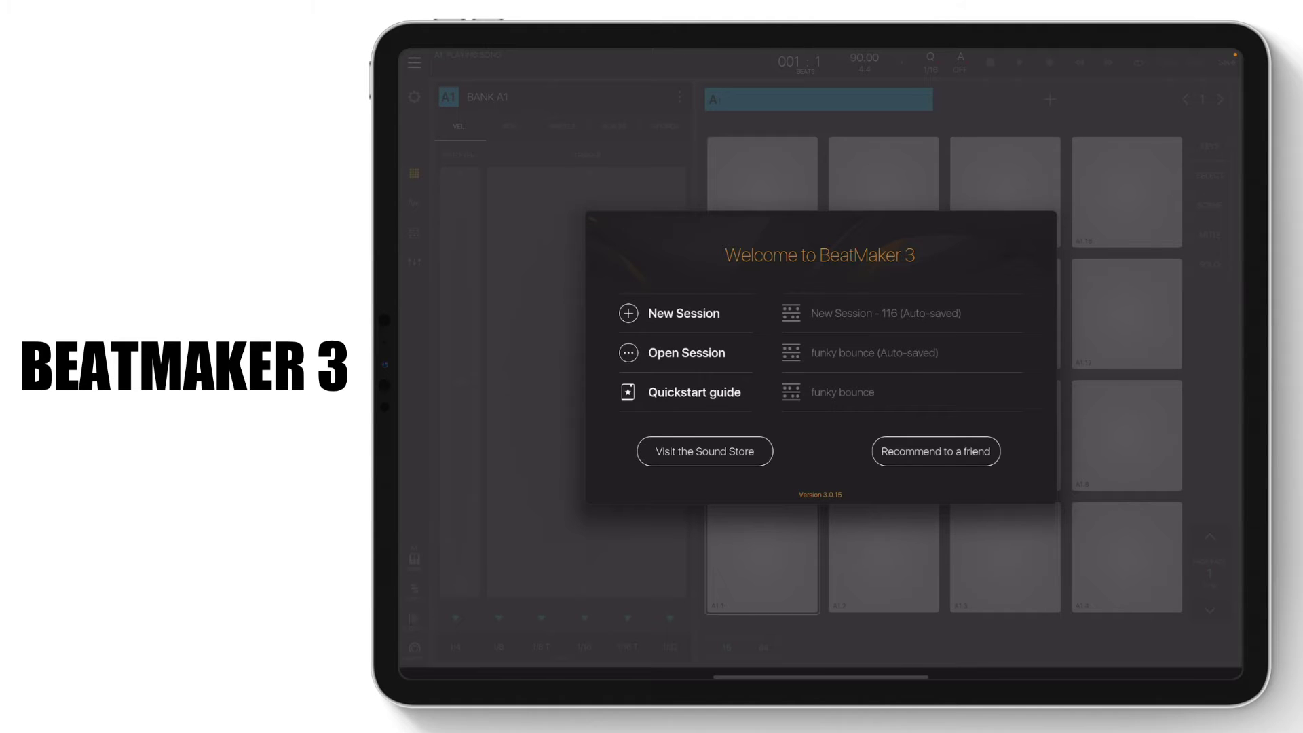
Start a new session, add bank B, and load Chomplr from Audio Units V3
{"action": "left_click", "coordinate": [685, 314]}
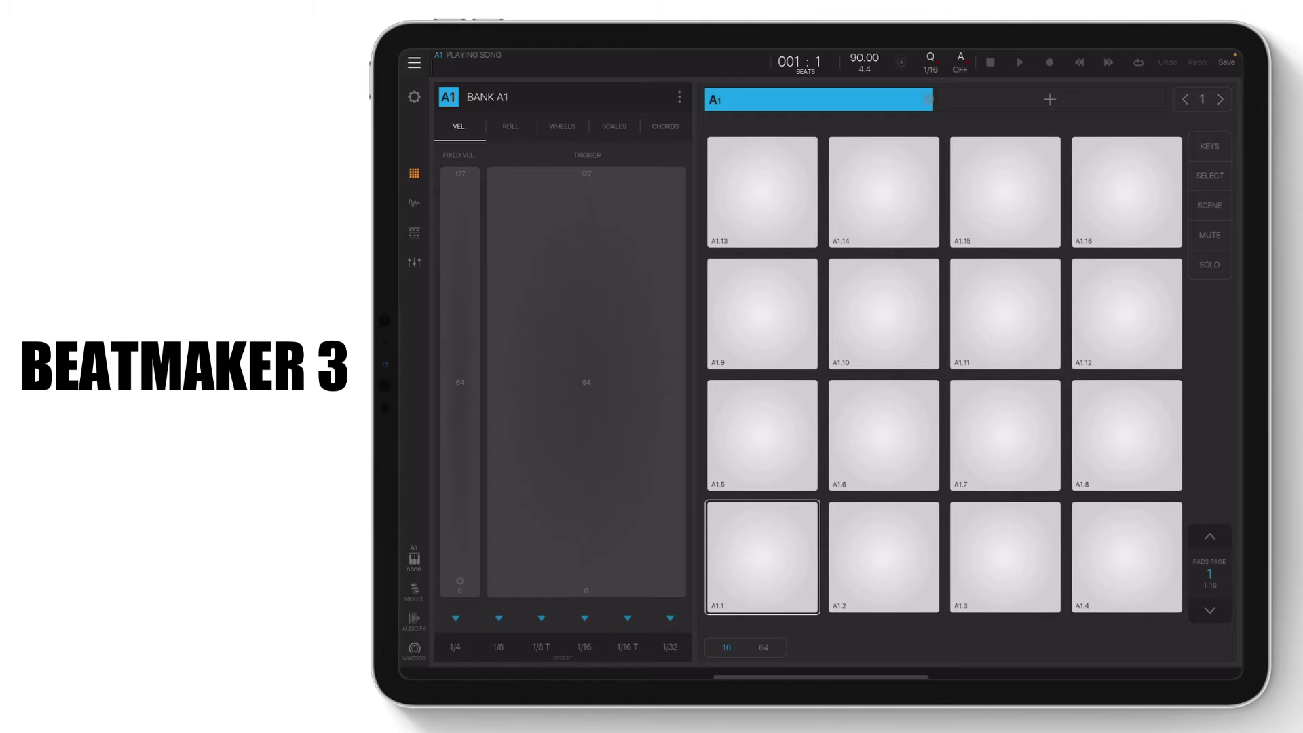
{"action": "left_click", "coordinate": [1047, 100]}
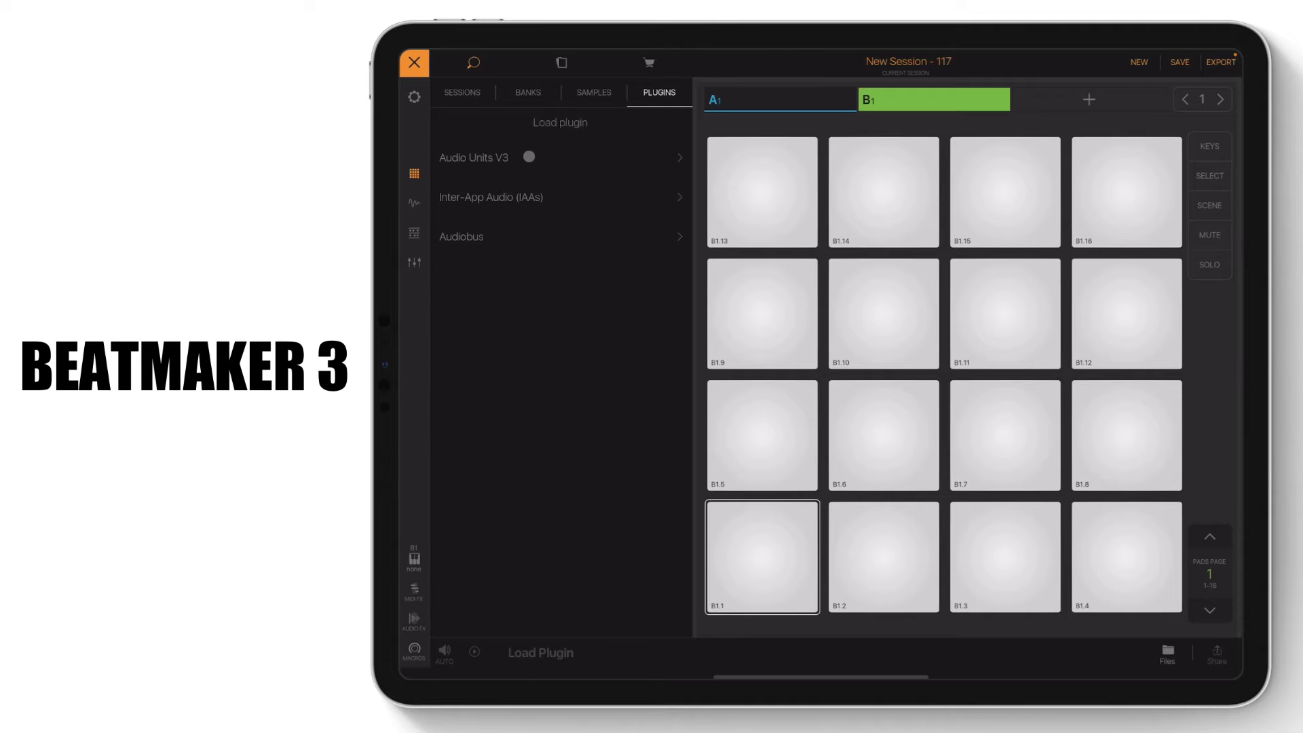
{"action": "left_click", "coordinate": [529, 155]}
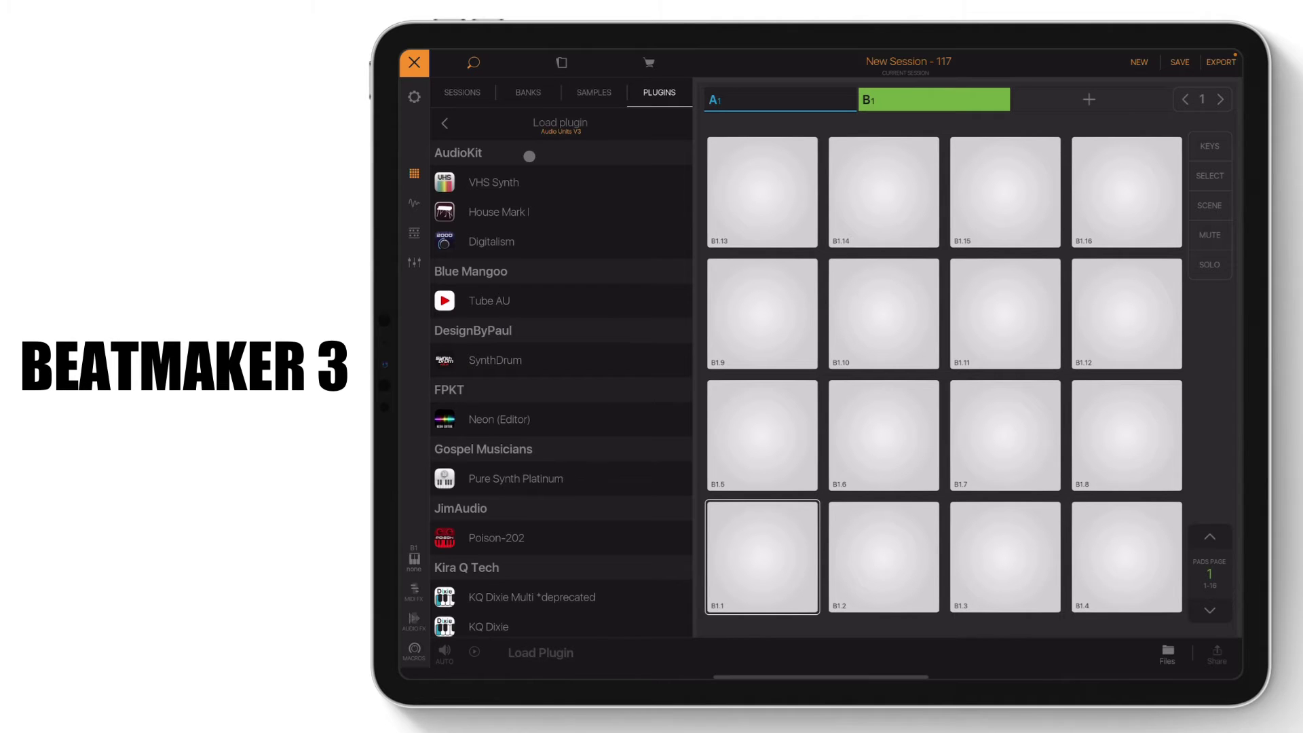
{"action": "scroll", "coordinate": [529, 306], "scroll_direction": "down", "scroll_amount": 10}
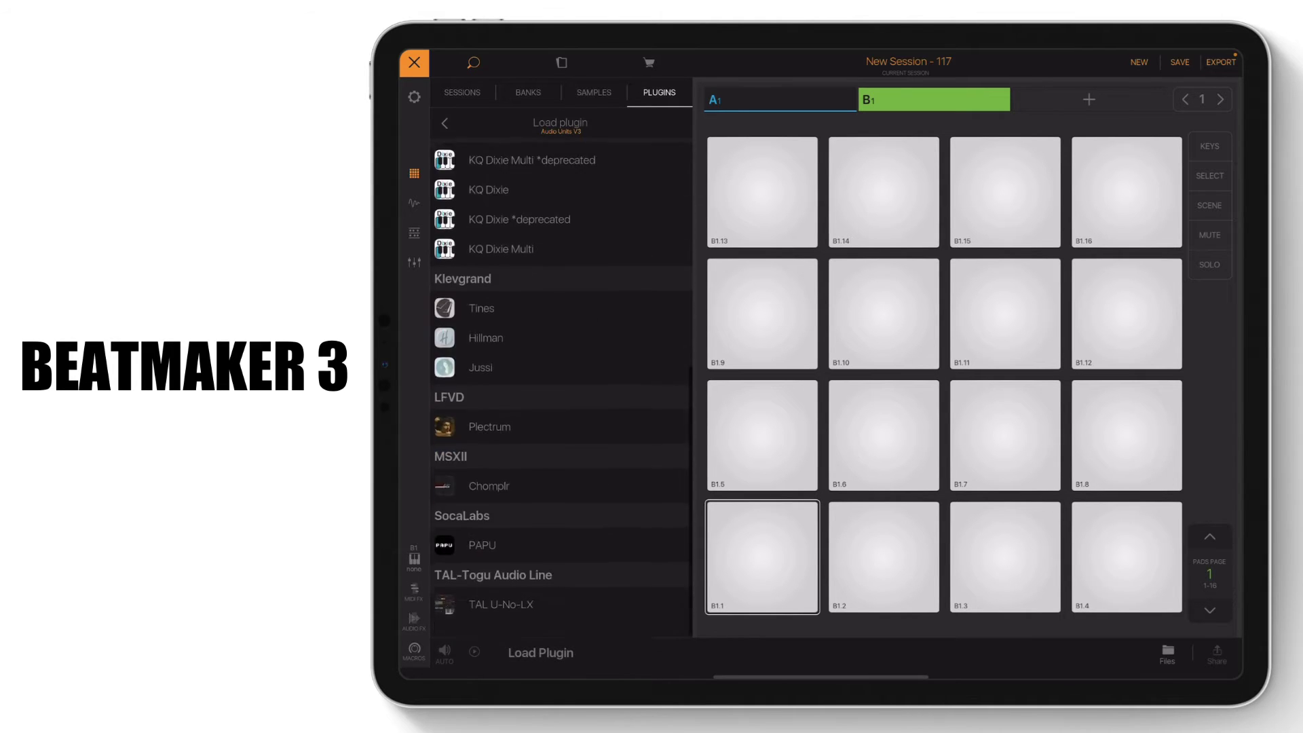
{"action": "left_click", "coordinate": [493, 499]}
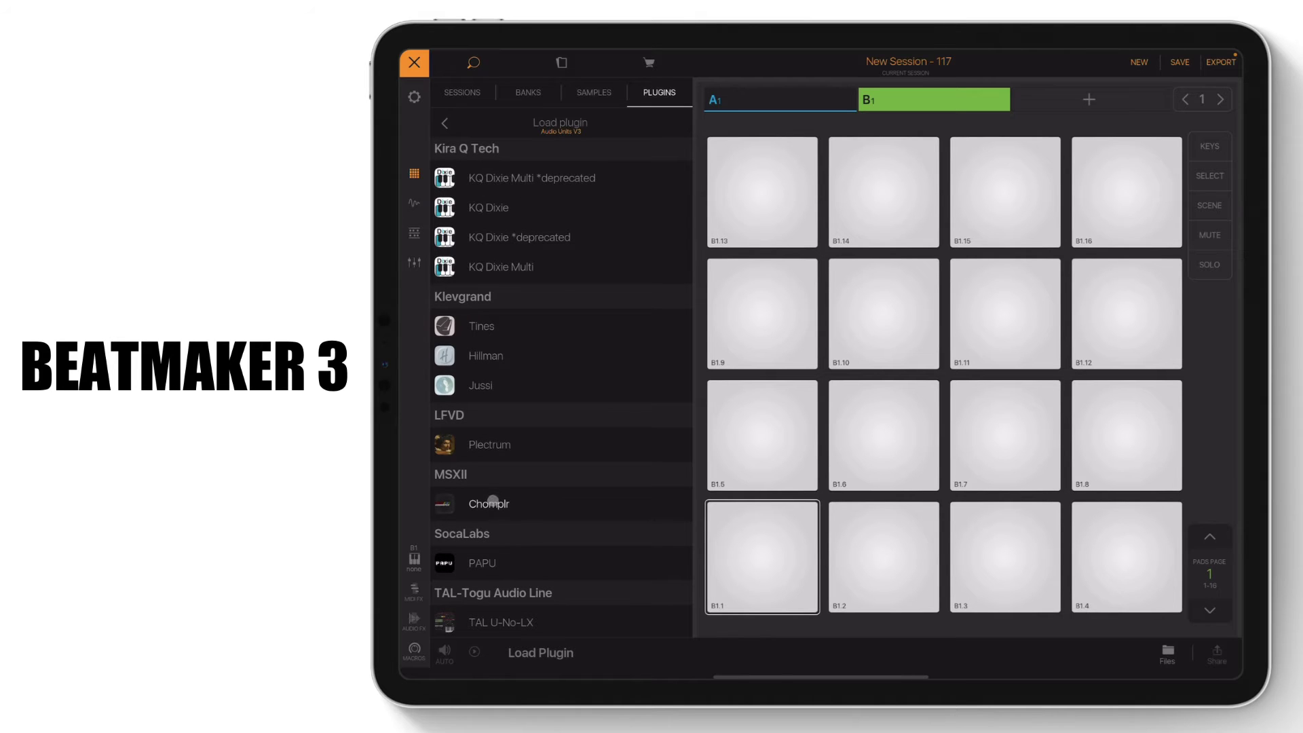
{"action": "left_click", "coordinate": [542, 654]}
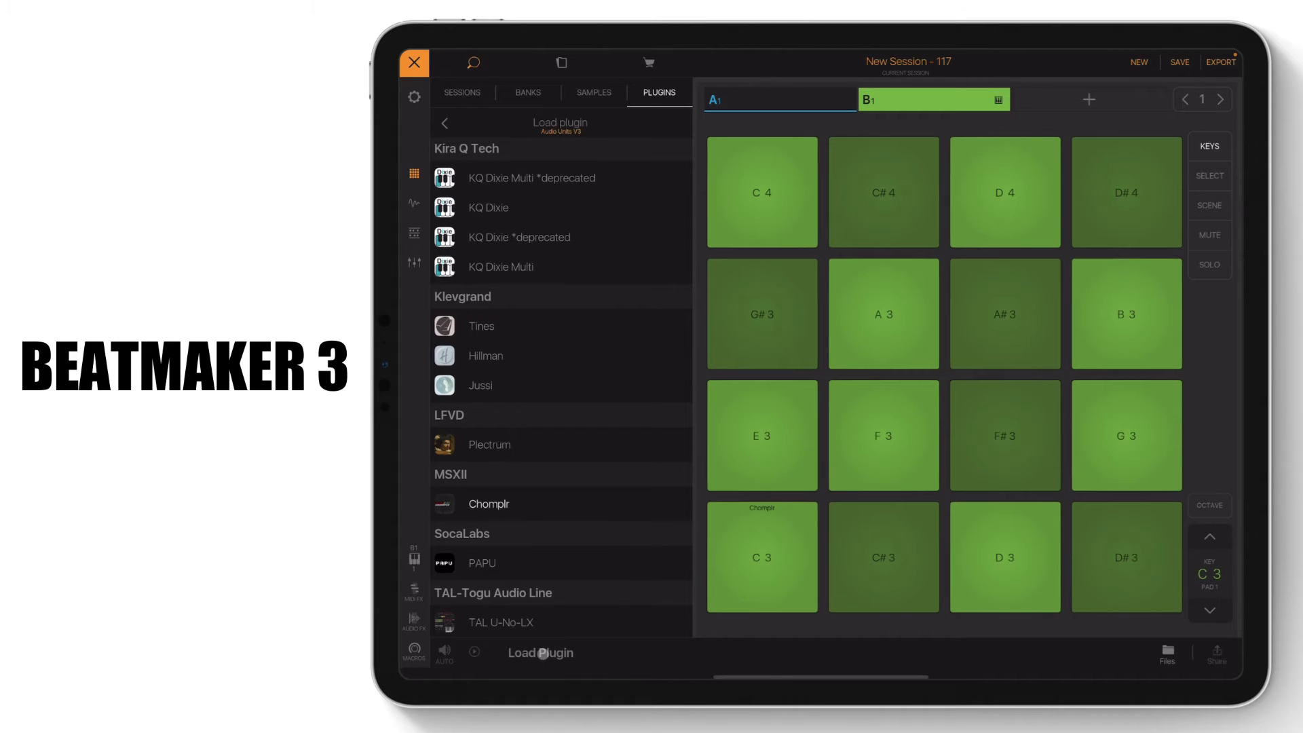
Open Chomplr's interface and play keys from C3 up to B3, one slice each
{"action": "left_click", "coordinate": [414, 559]}
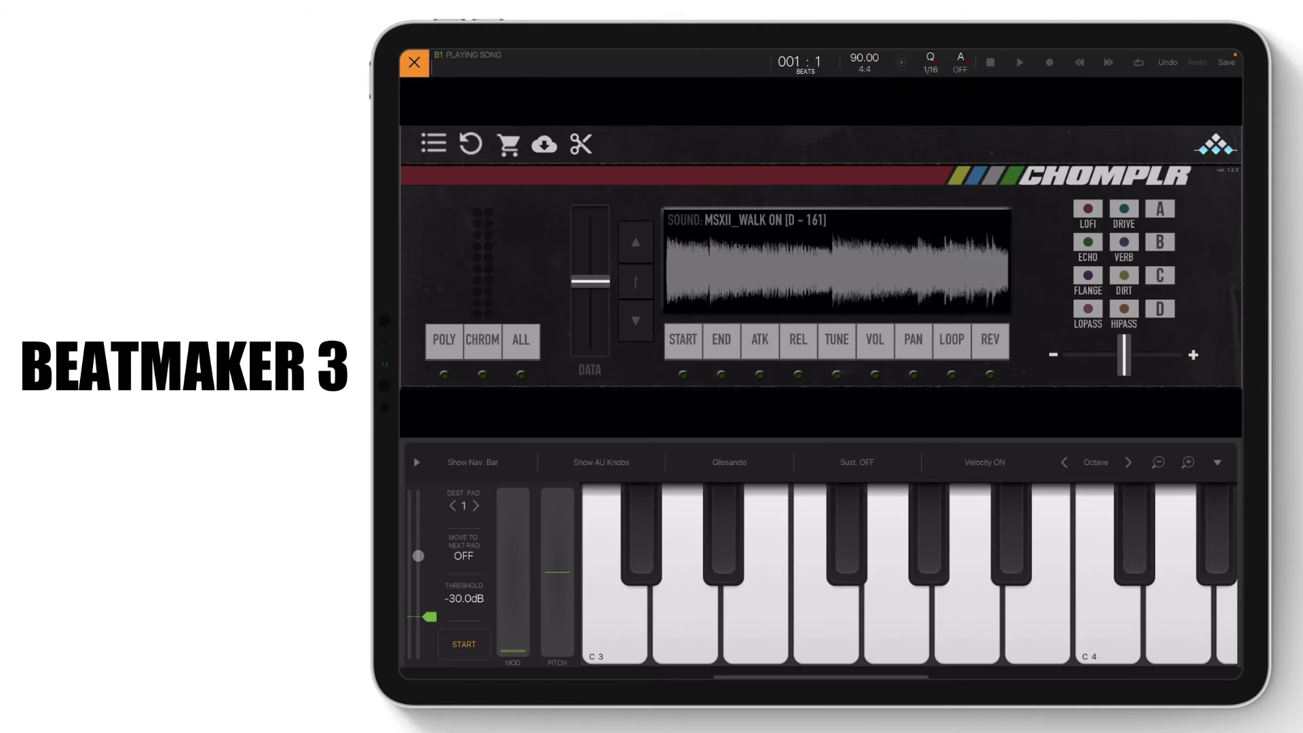
{"action": "left_click", "coordinate": [591, 611]}
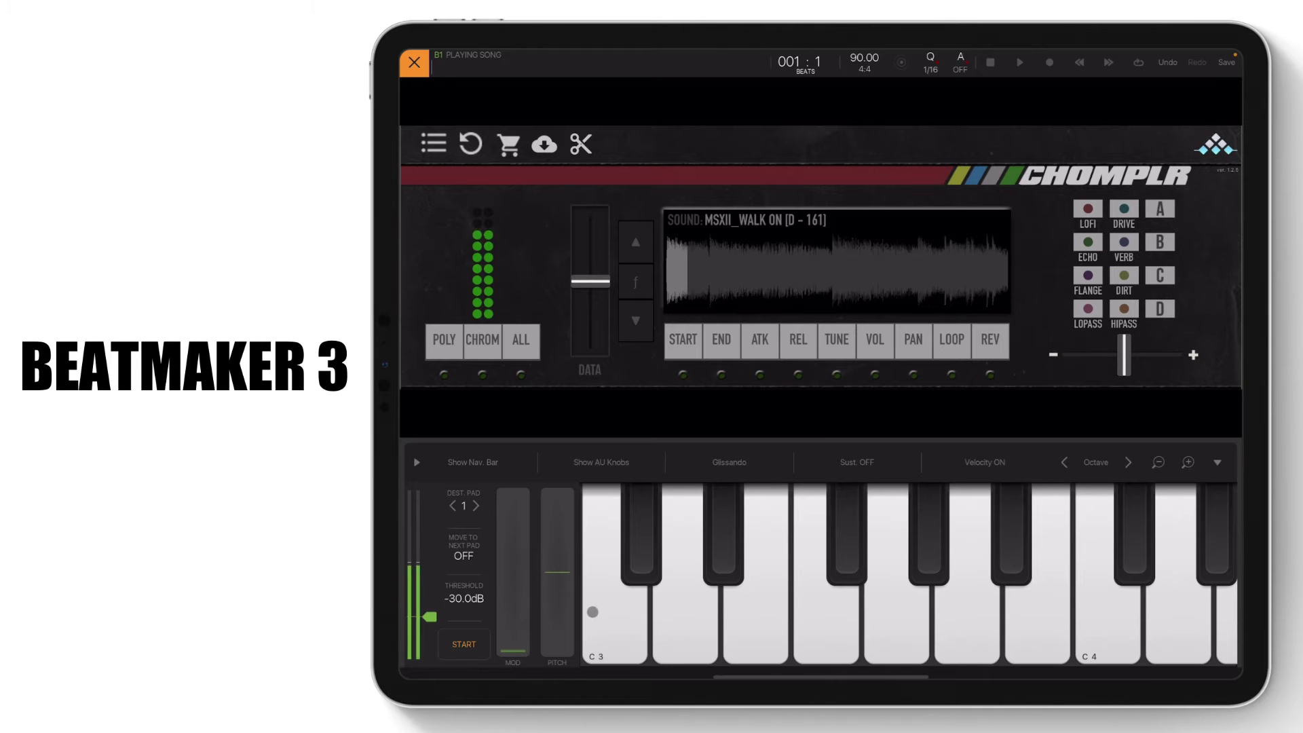
{"action": "left_click", "coordinate": [674, 611]}
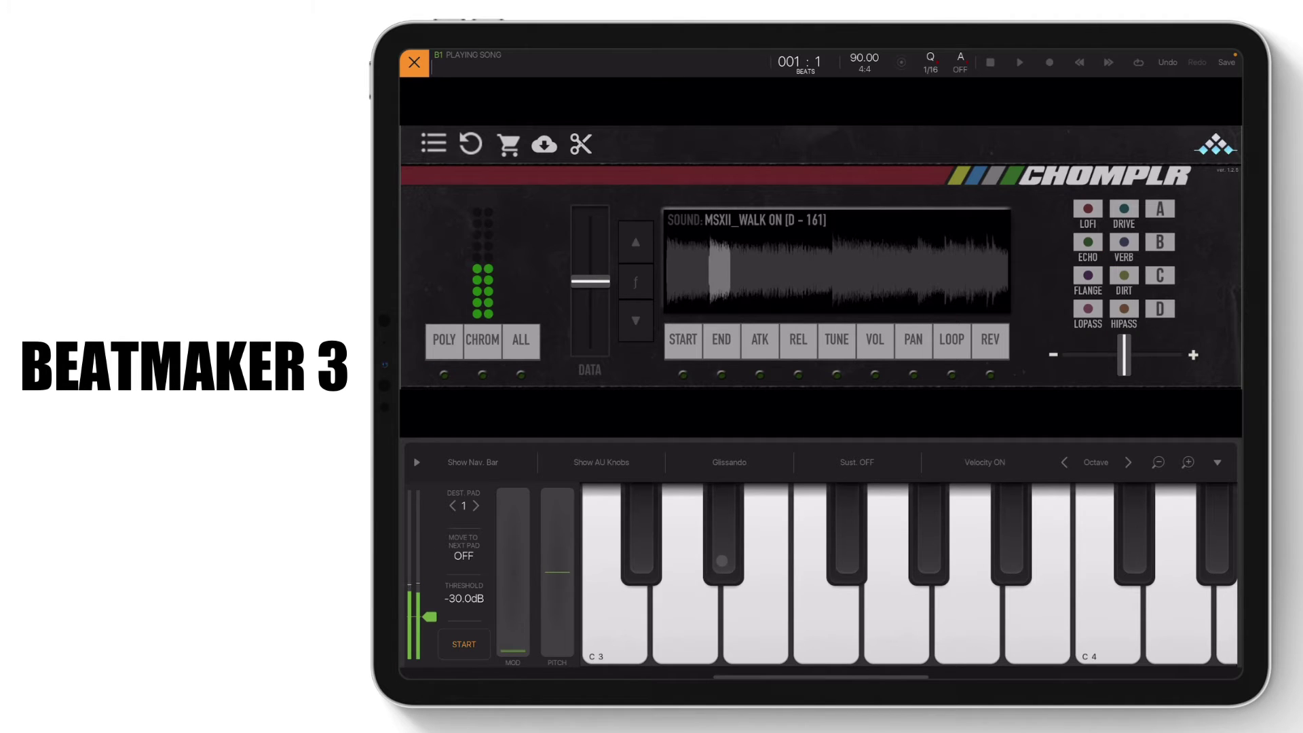
{"action": "left_click", "coordinate": [725, 563]}
{"action": "left_click", "coordinate": [775, 609]}
{"action": "left_click", "coordinate": [825, 610]}
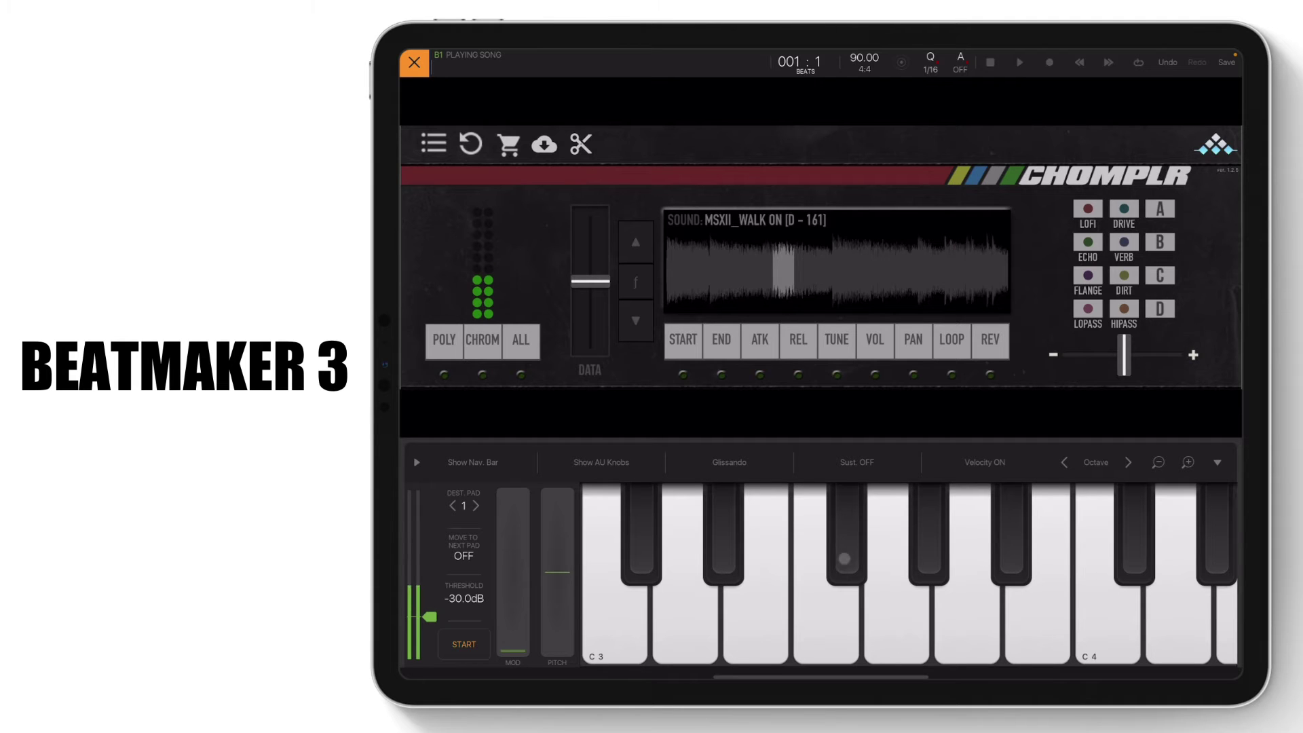
{"action": "left_click", "coordinate": [846, 560]}
{"action": "left_click", "coordinate": [908, 608]}
{"action": "left_click", "coordinate": [935, 565]}
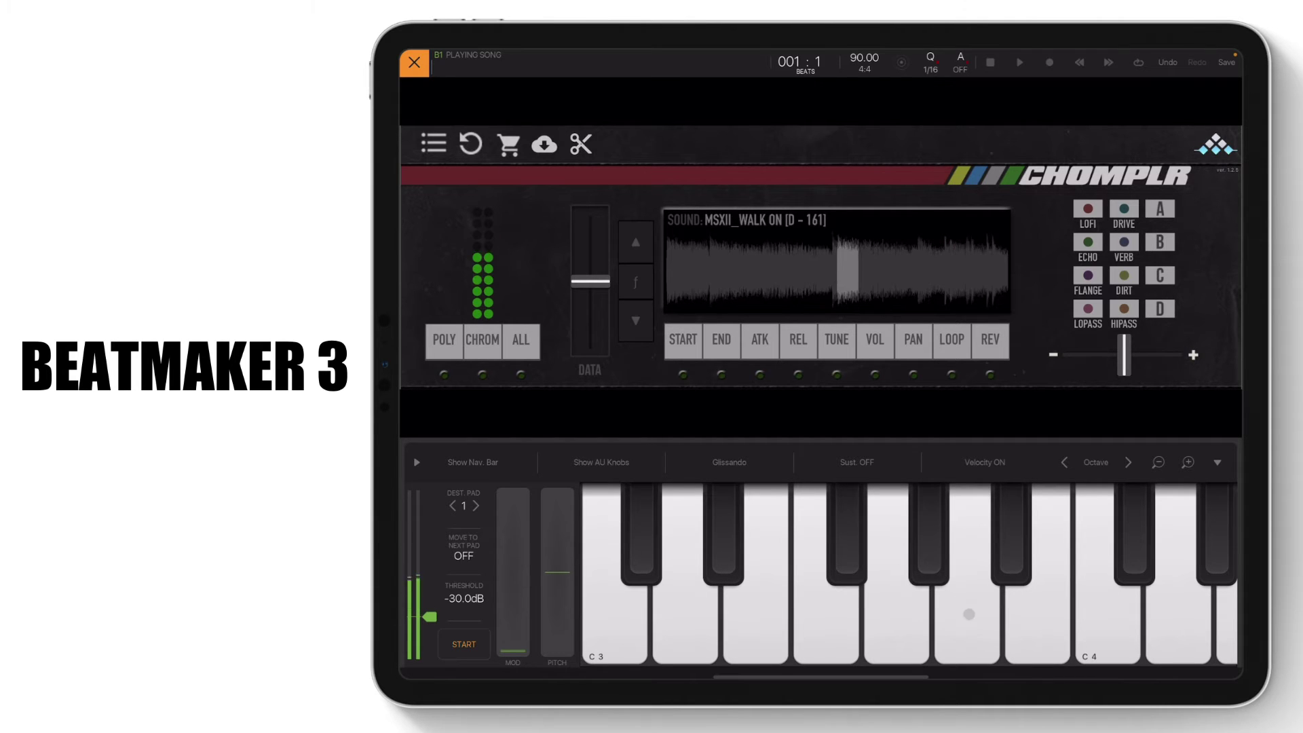
{"action": "left_click", "coordinate": [970, 616]}
{"action": "left_click", "coordinate": [999, 554]}
{"action": "left_click", "coordinate": [1031, 621]}
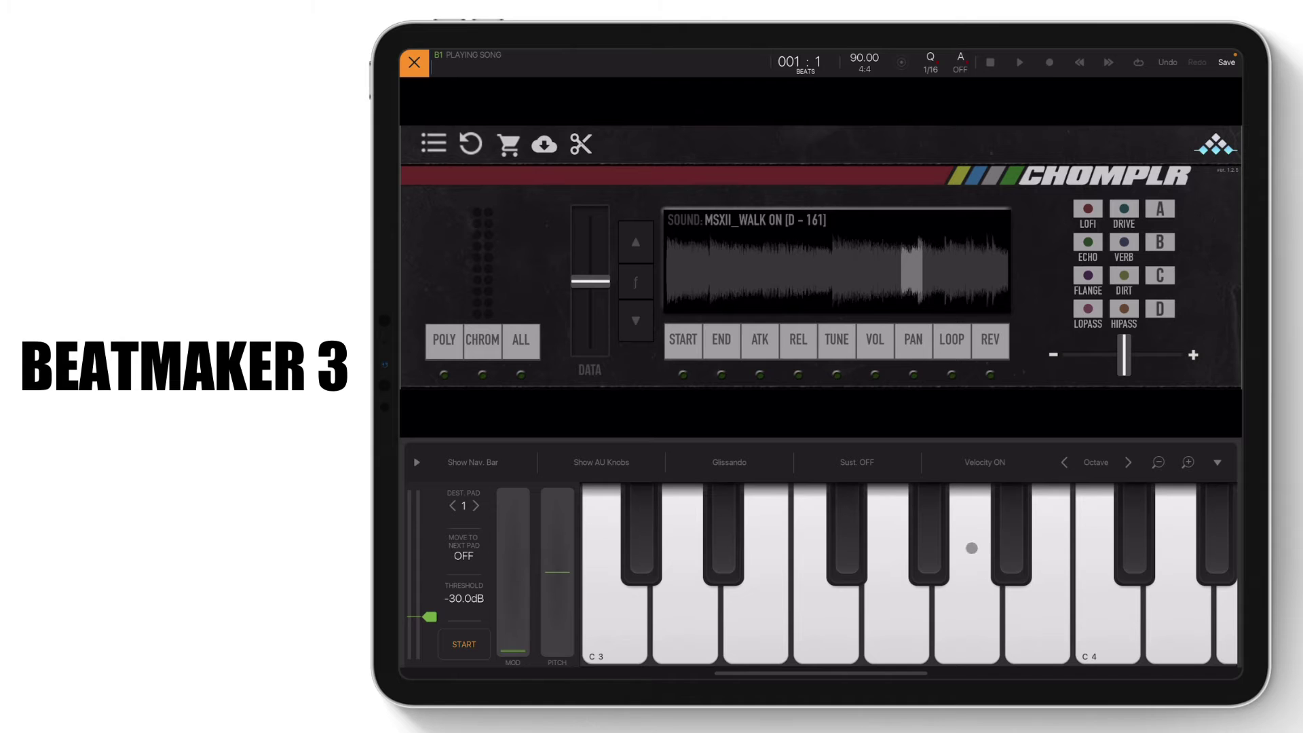
Close Chomplr and create a new empty bank from the song sequencer
{"action": "left_click", "coordinate": [414, 62]}
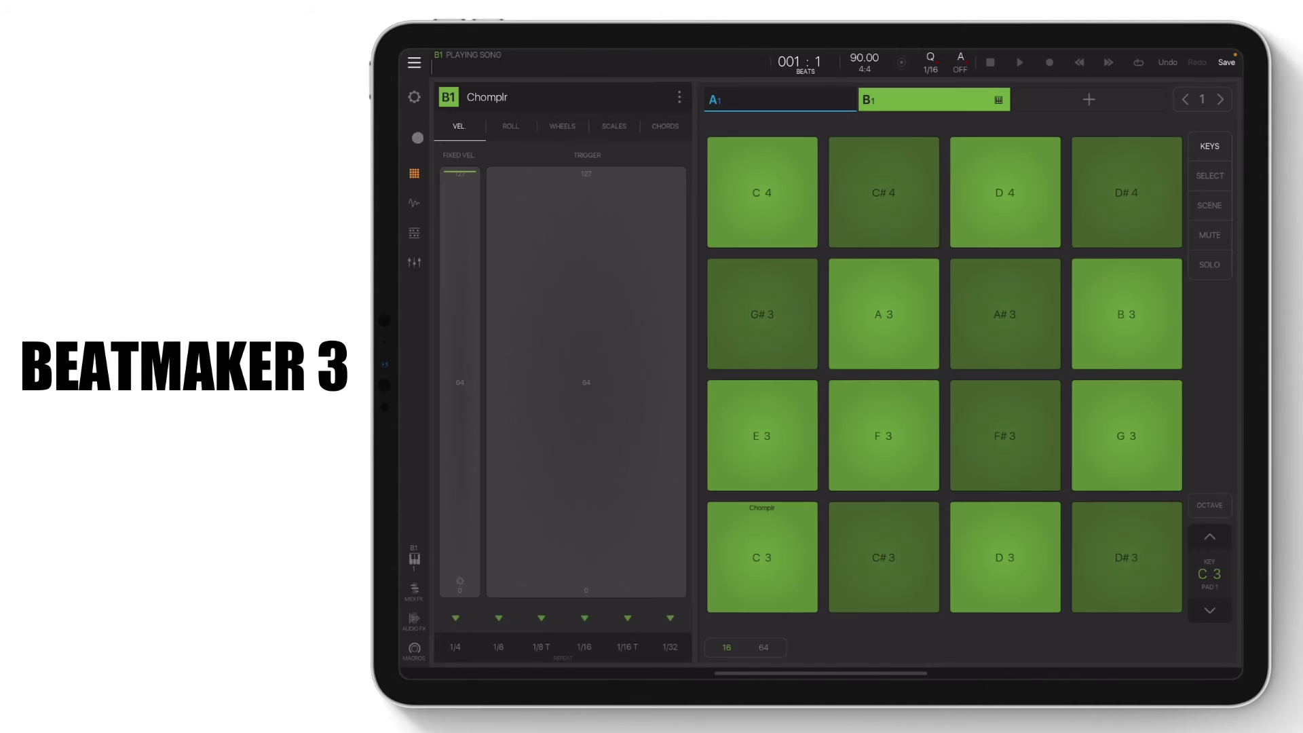
{"action": "left_click", "coordinate": [414, 233]}
{"action": "left_click", "coordinate": [449, 296]}
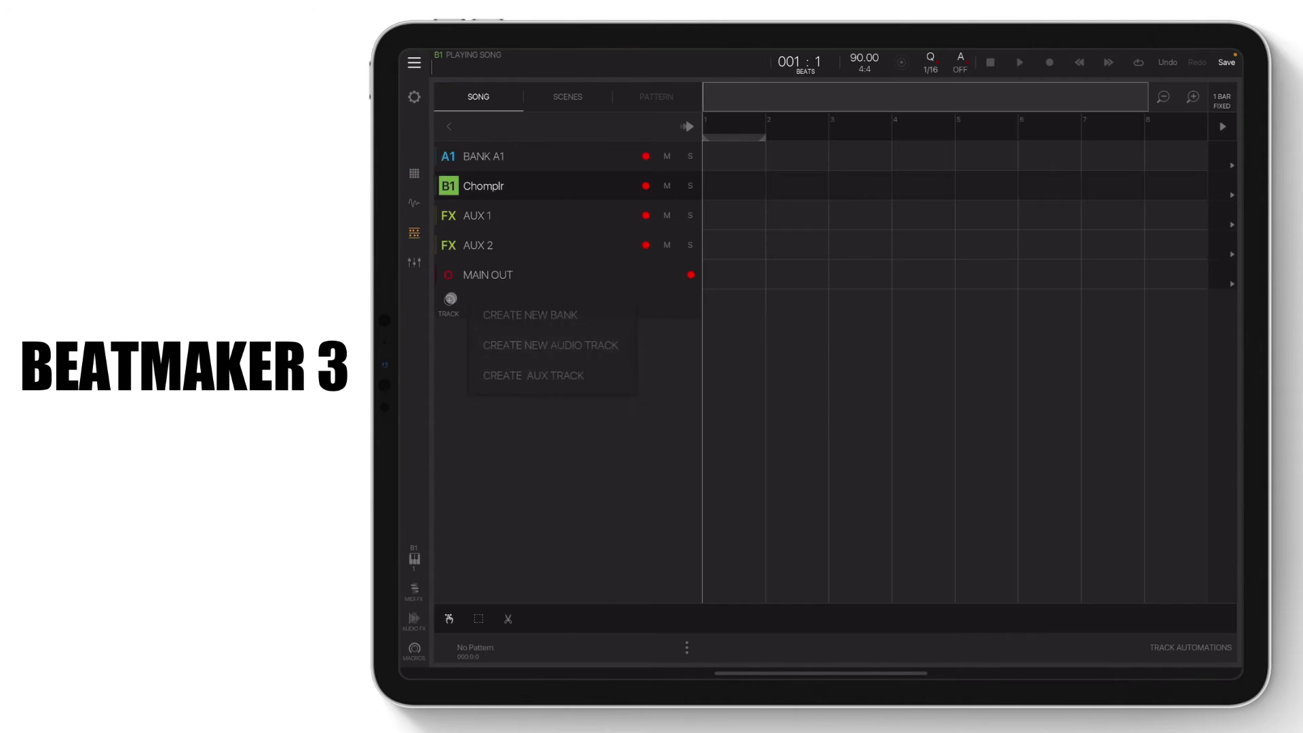
{"action": "left_click", "coordinate": [485, 287]}
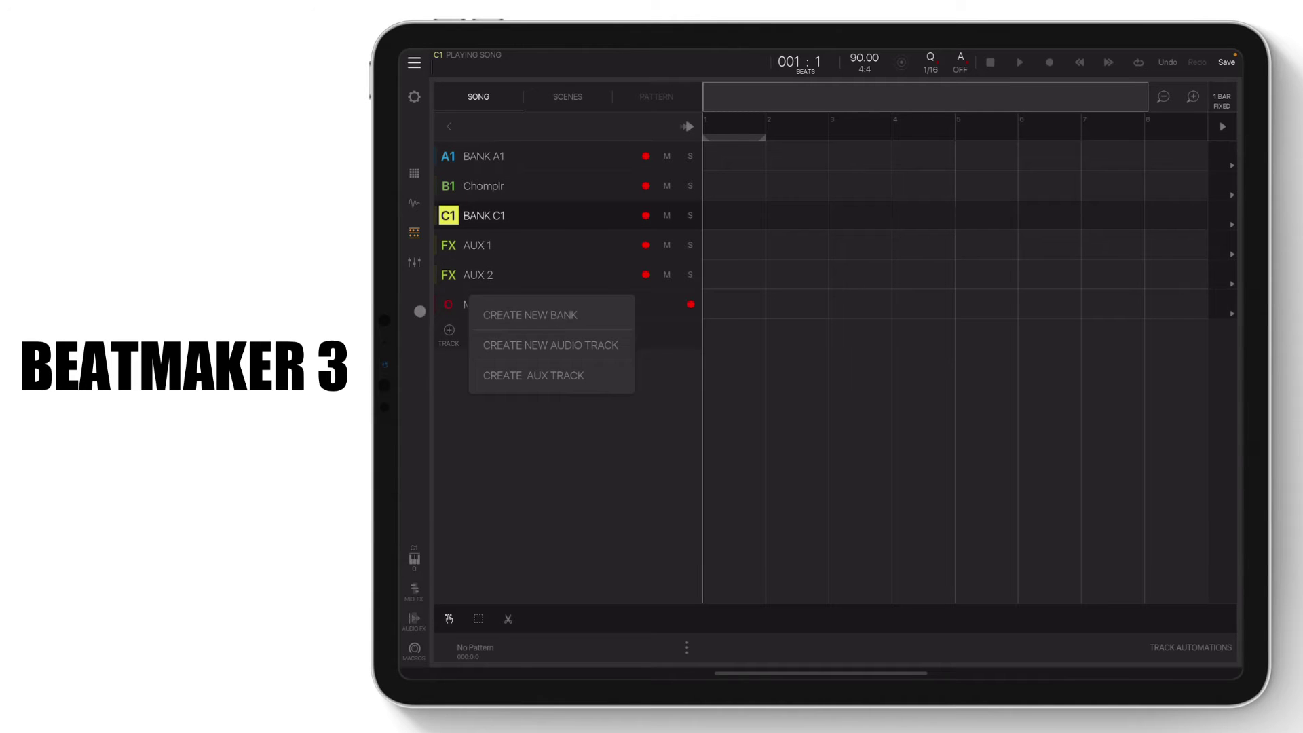
Create another bank from the mixer and open BANK D1 in the sampler editor
{"action": "left_click", "coordinate": [414, 263]}
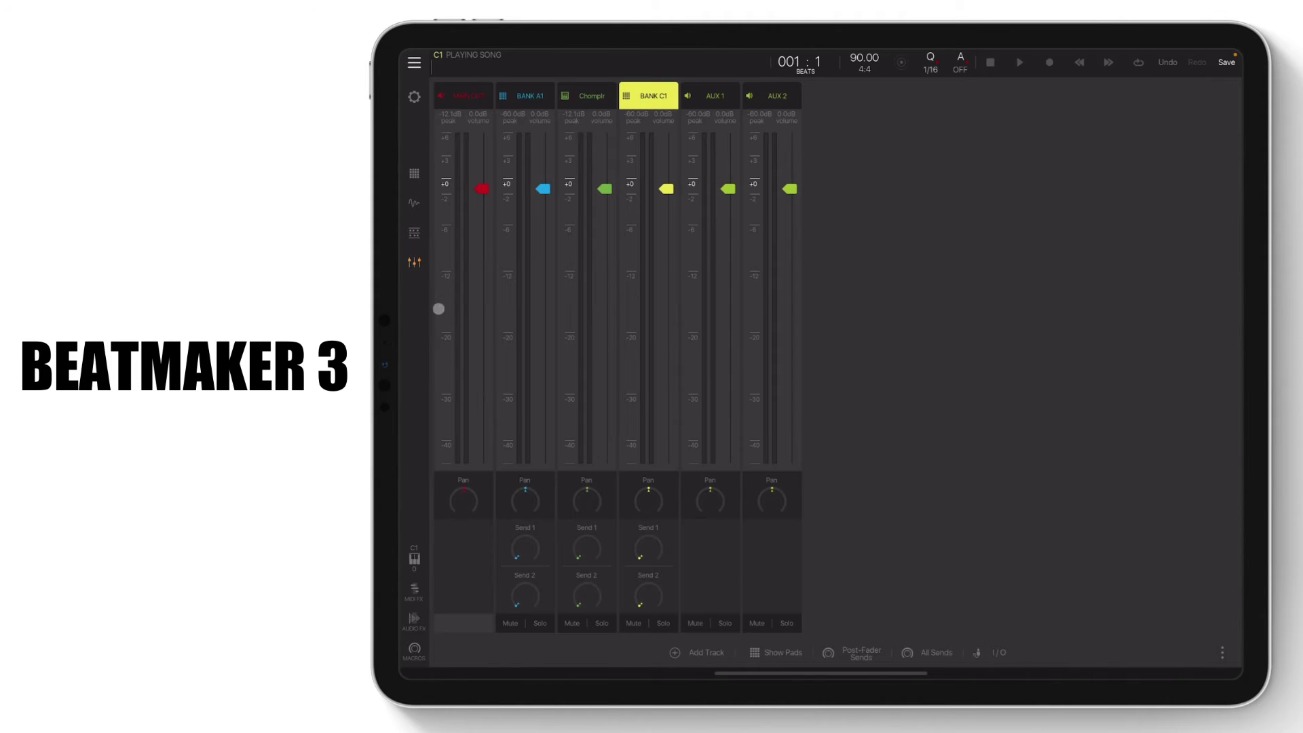
{"action": "left_click", "coordinate": [693, 651]}
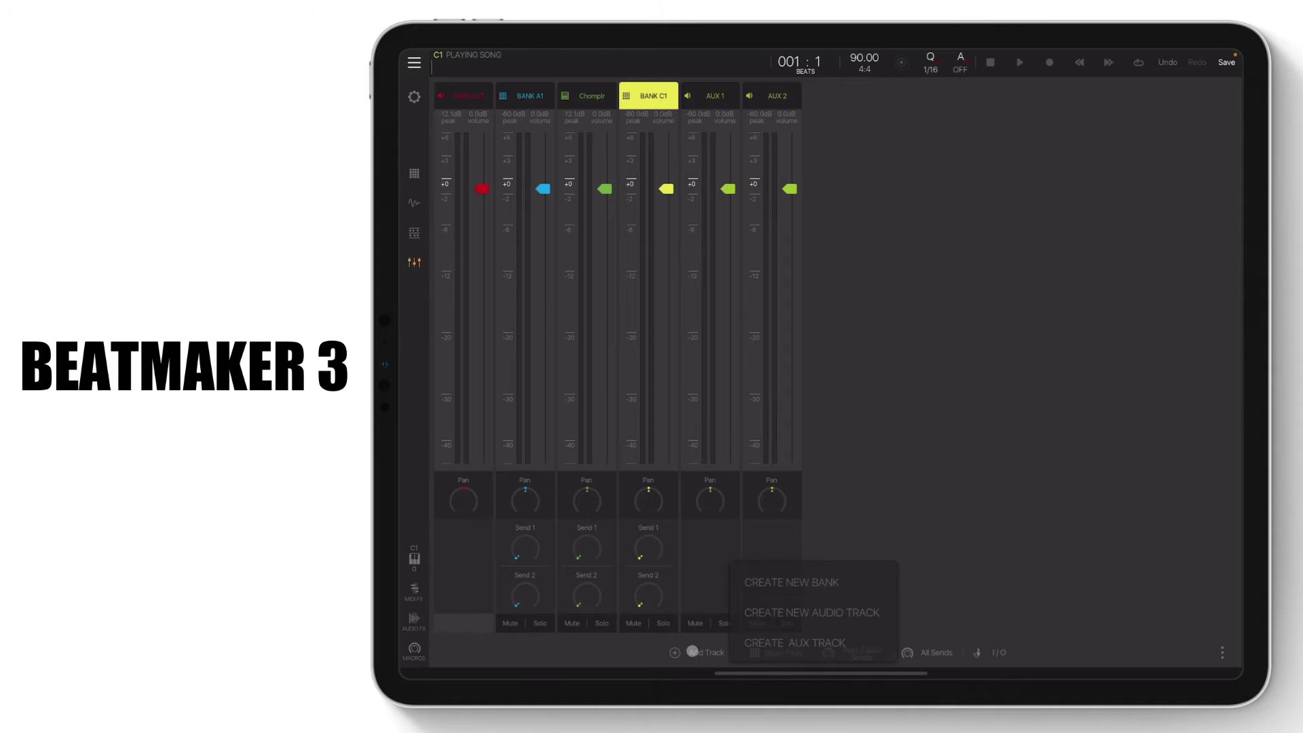
{"action": "left_click", "coordinate": [782, 582]}
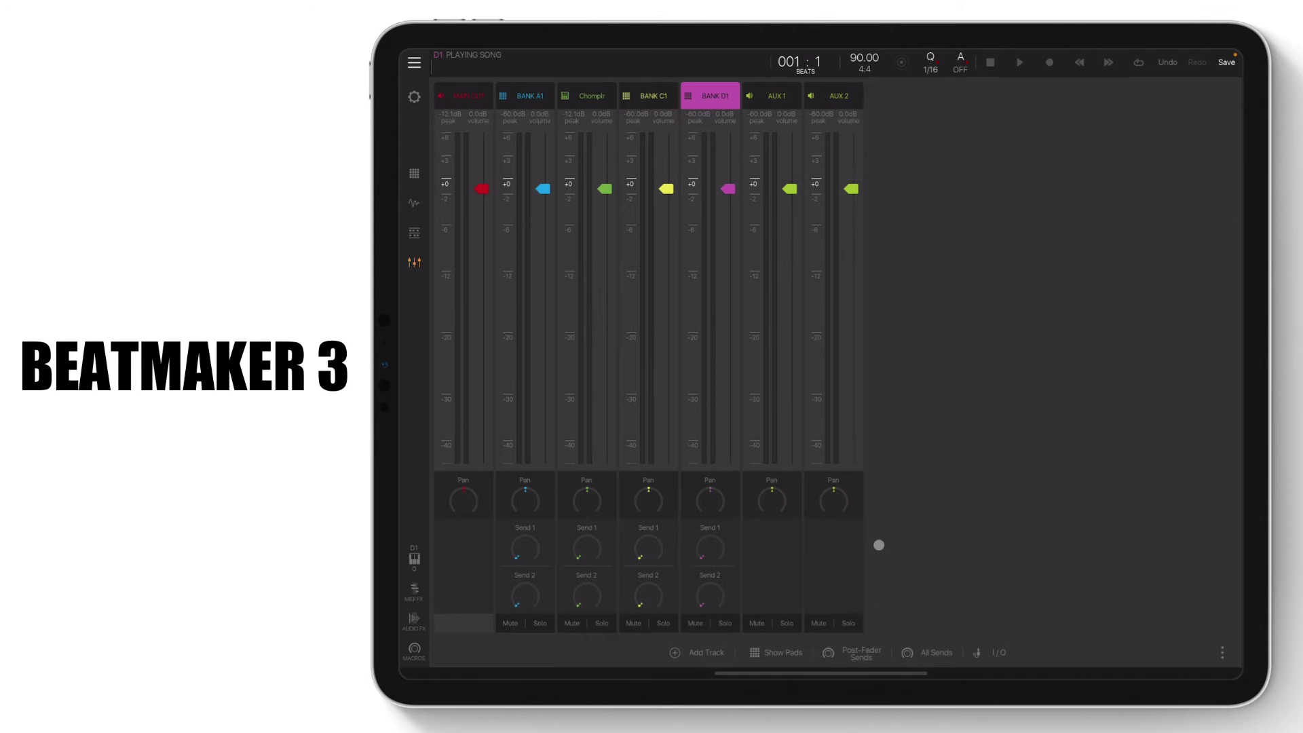
{"action": "left_click", "coordinate": [716, 95]}
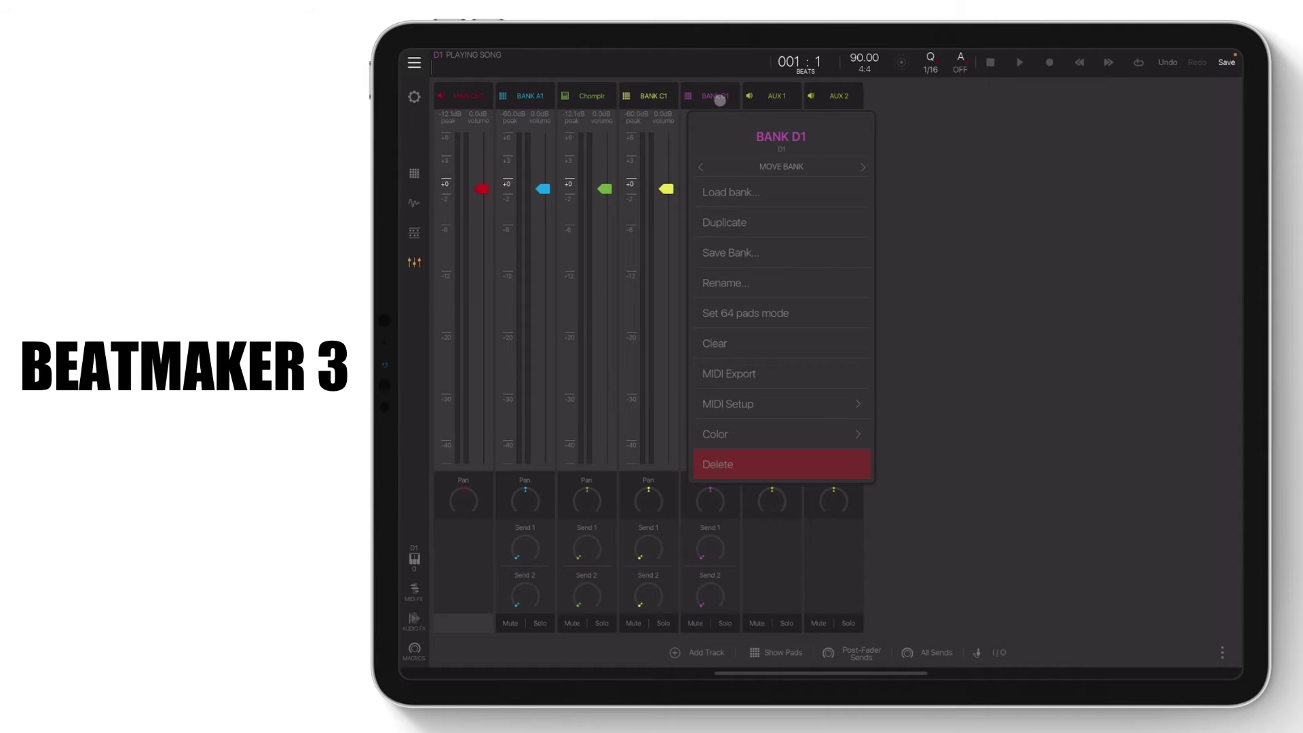
{"action": "left_click", "coordinate": [738, 192]}
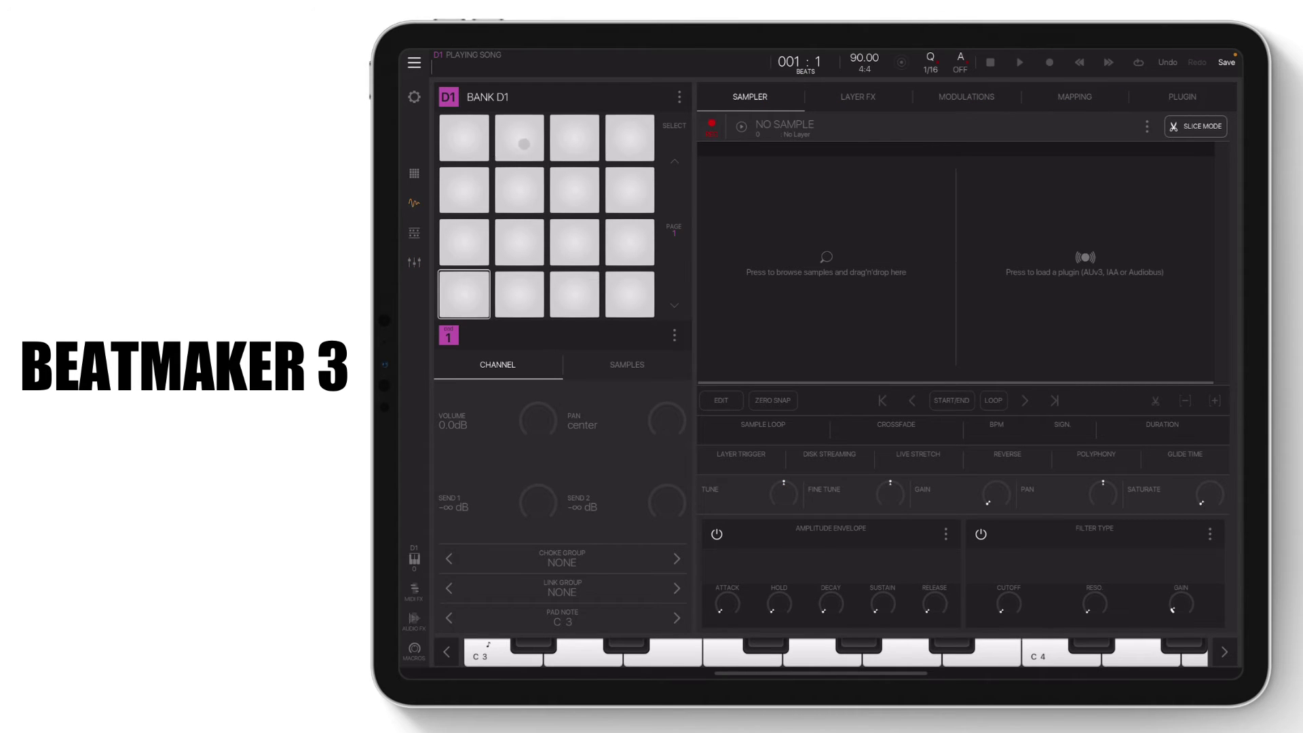
Load Chomplr from the MSXII Audio Units V3 plugins into BANK D1
{"action": "left_click", "coordinate": [678, 97]}
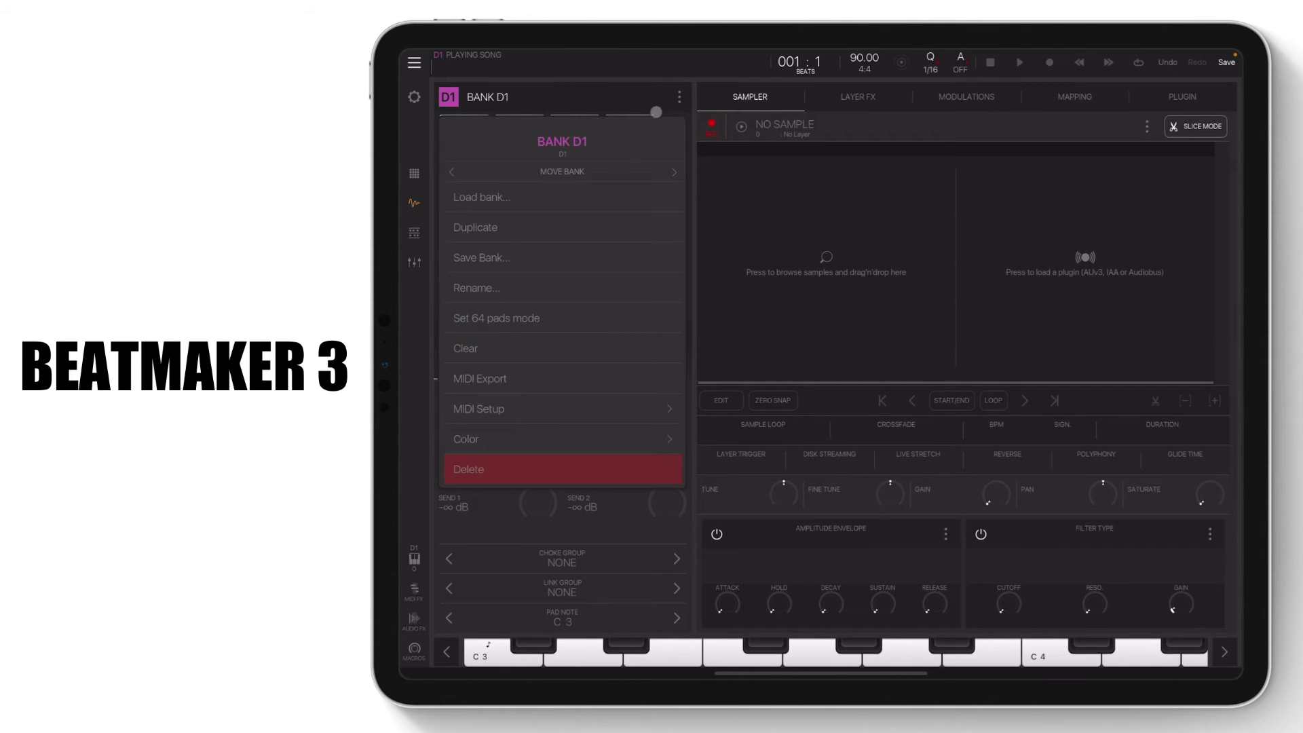
{"action": "left_click", "coordinate": [557, 196]}
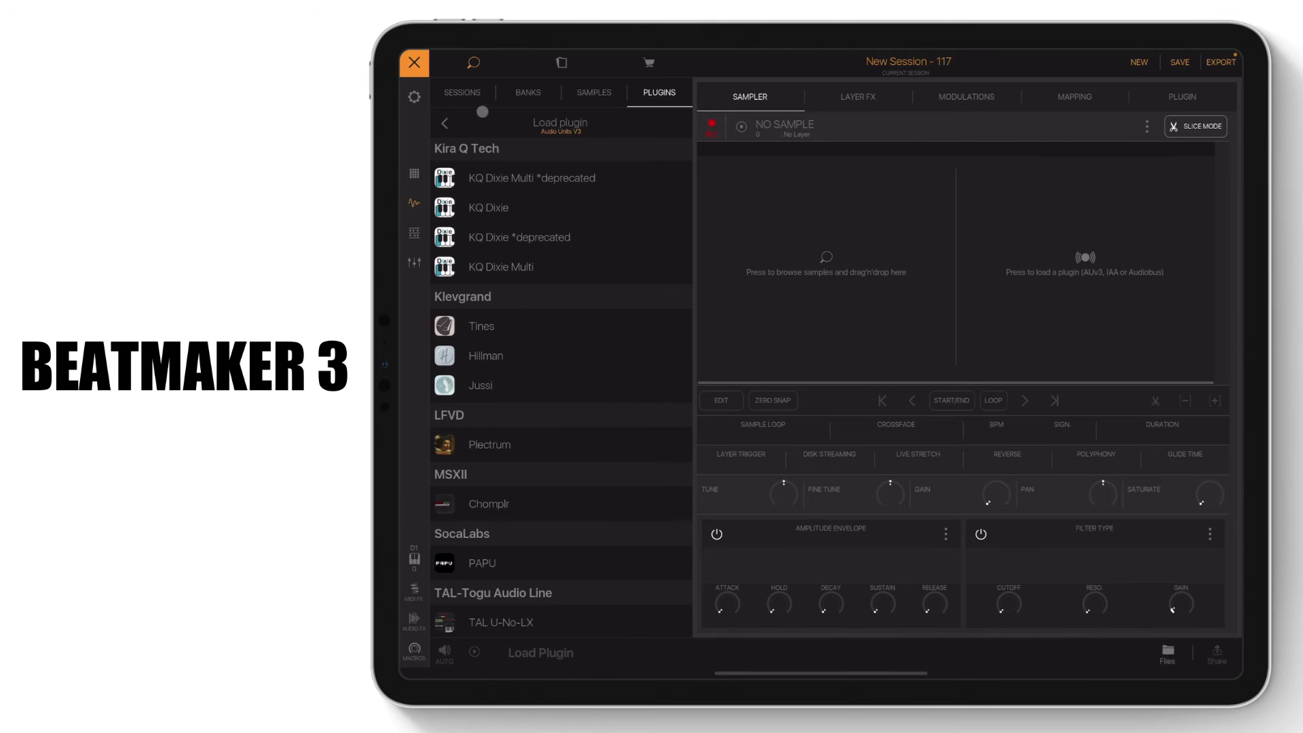
{"action": "left_click", "coordinate": [414, 63]}
{"action": "left_click", "coordinate": [1177, 99]}
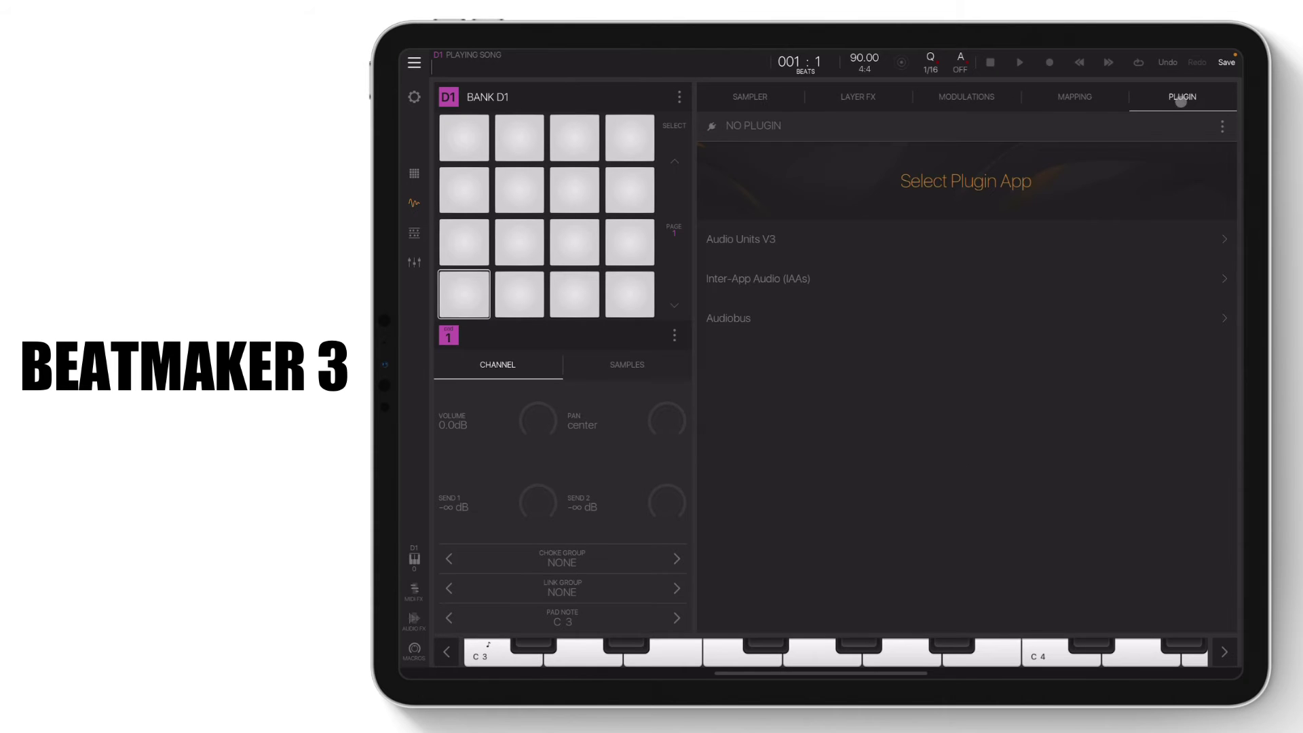
{"action": "left_click", "coordinate": [810, 249]}
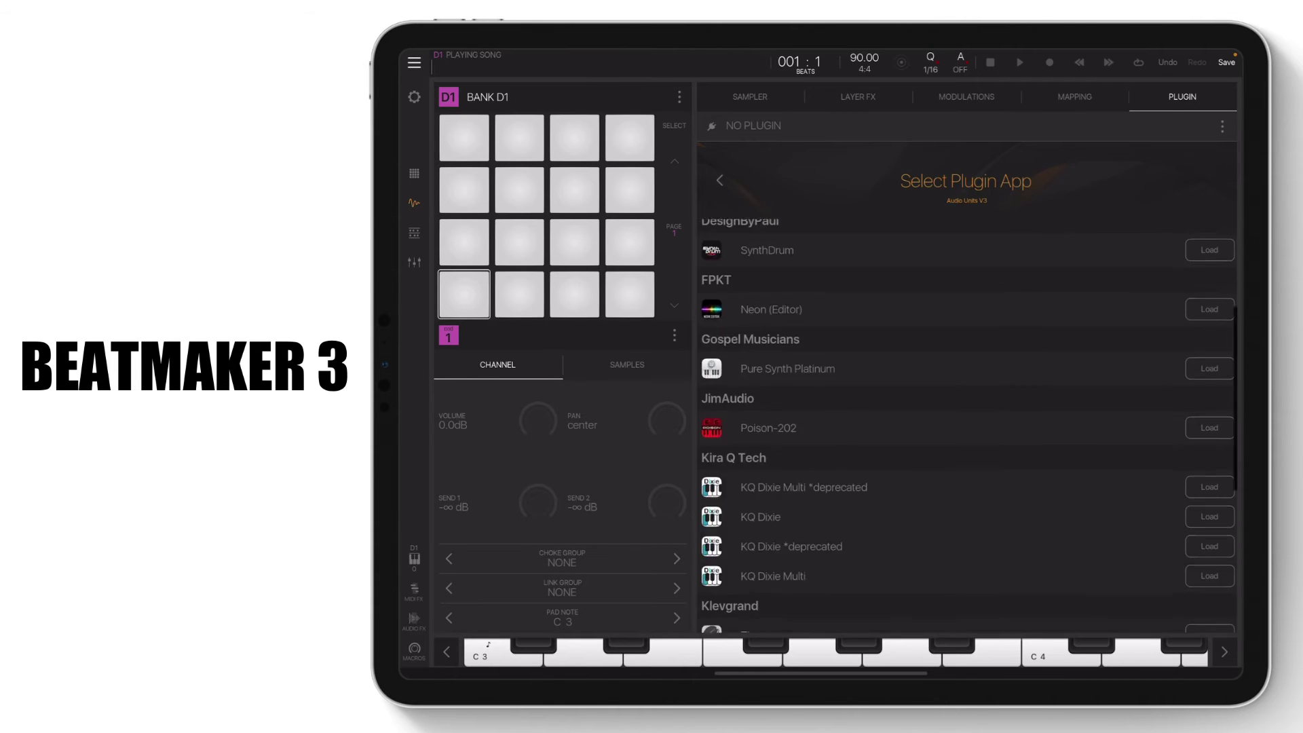
{"action": "scroll", "coordinate": [967, 407], "scroll_direction": "down", "scroll_amount": 5}
{"action": "scroll", "coordinate": [968, 408], "scroll_direction": "down", "scroll_amount": 3}
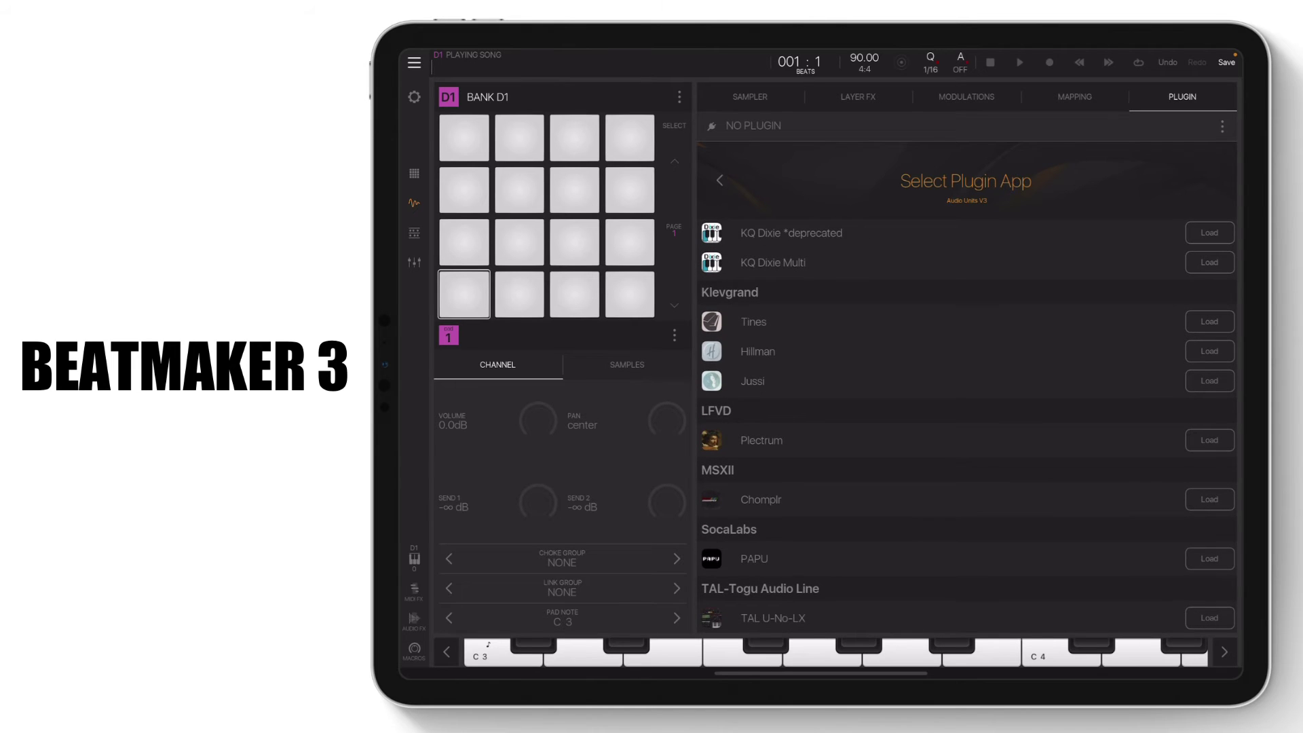
{"action": "left_click", "coordinate": [414, 173]}
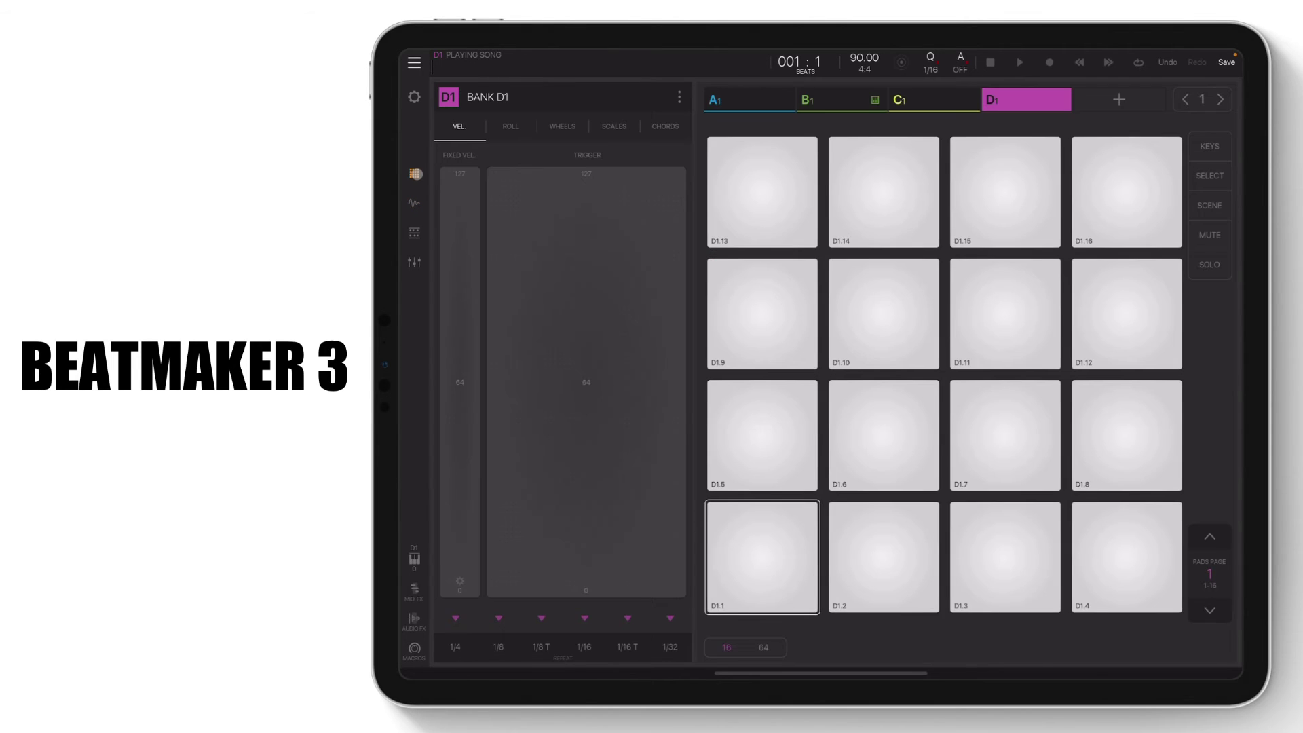
{"action": "left_click", "coordinate": [415, 64]}
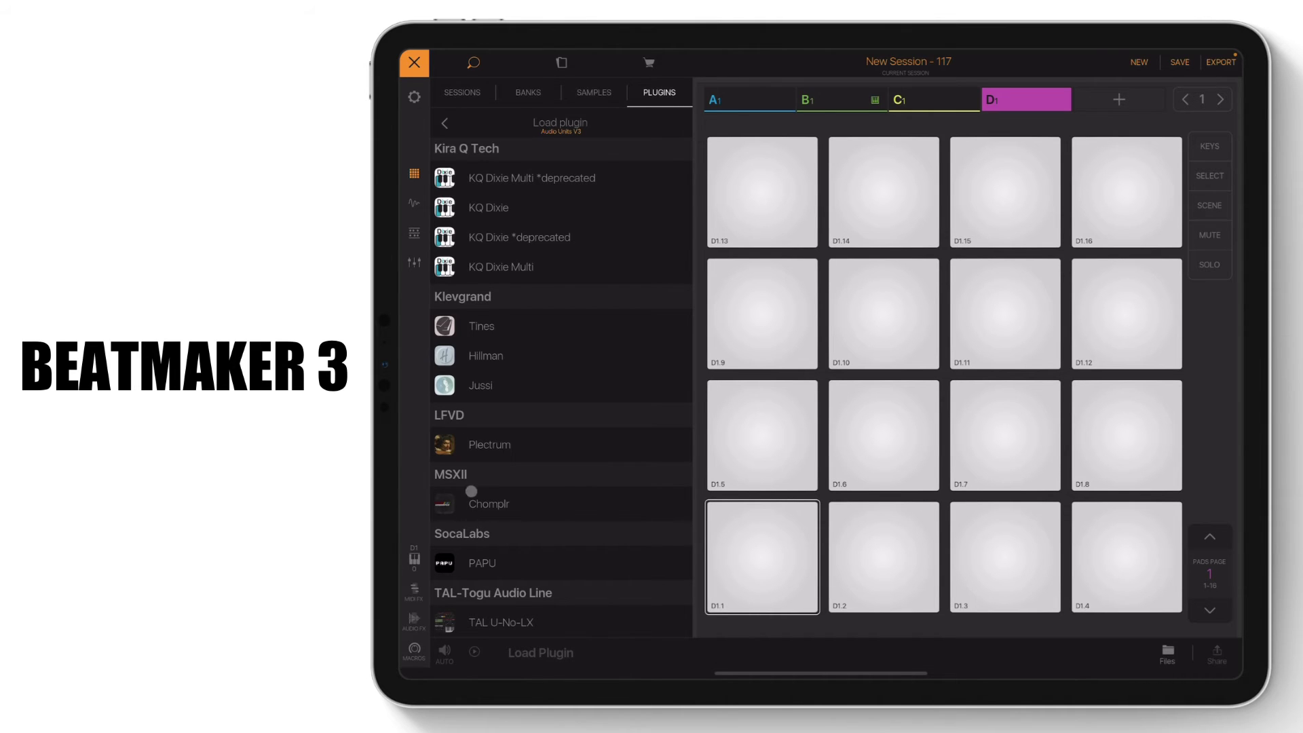
{"action": "left_click", "coordinate": [488, 503]}
{"action": "left_click", "coordinate": [541, 653]}
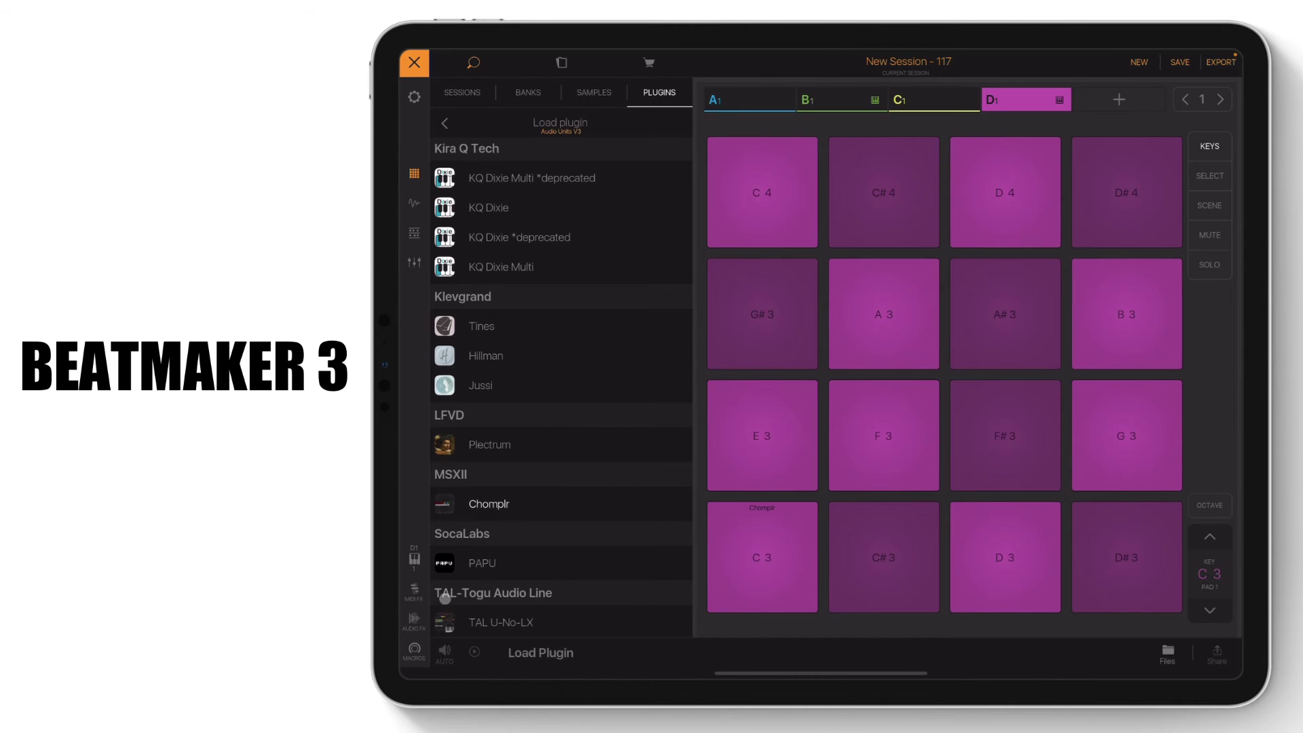
Open Chomplr on bank D1 and play keys upward through G3, A3 and B3
{"action": "left_click", "coordinate": [415, 558]}
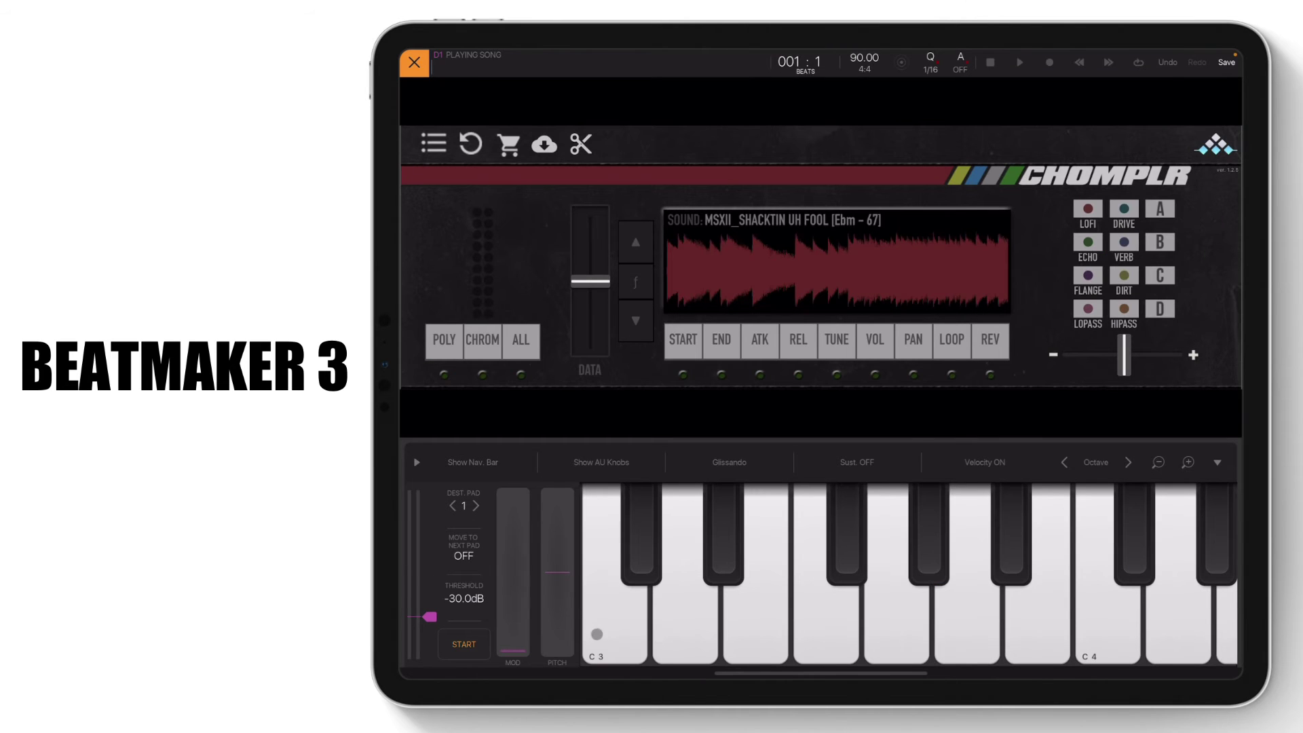
{"action": "left_click", "coordinate": [634, 572]}
{"action": "left_click", "coordinate": [680, 591]}
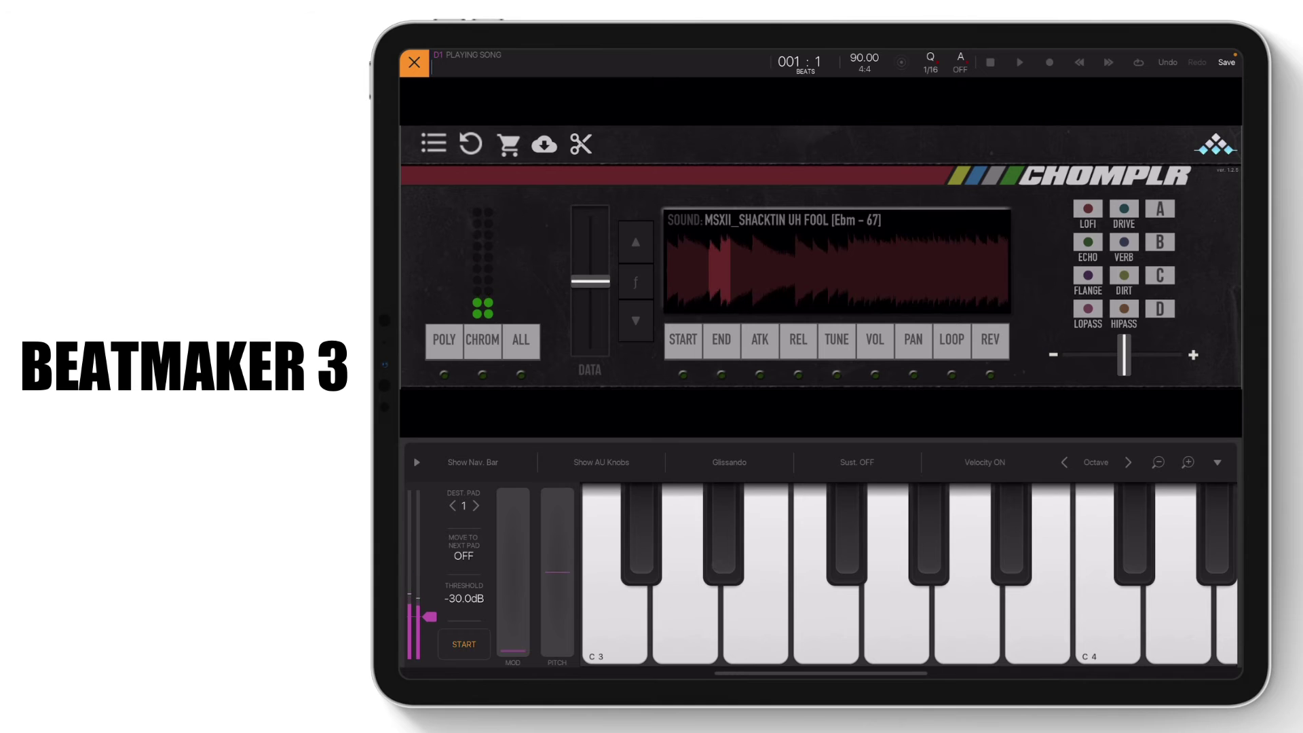
{"action": "left_click", "coordinate": [754, 601]}
{"action": "left_click", "coordinate": [824, 610]}
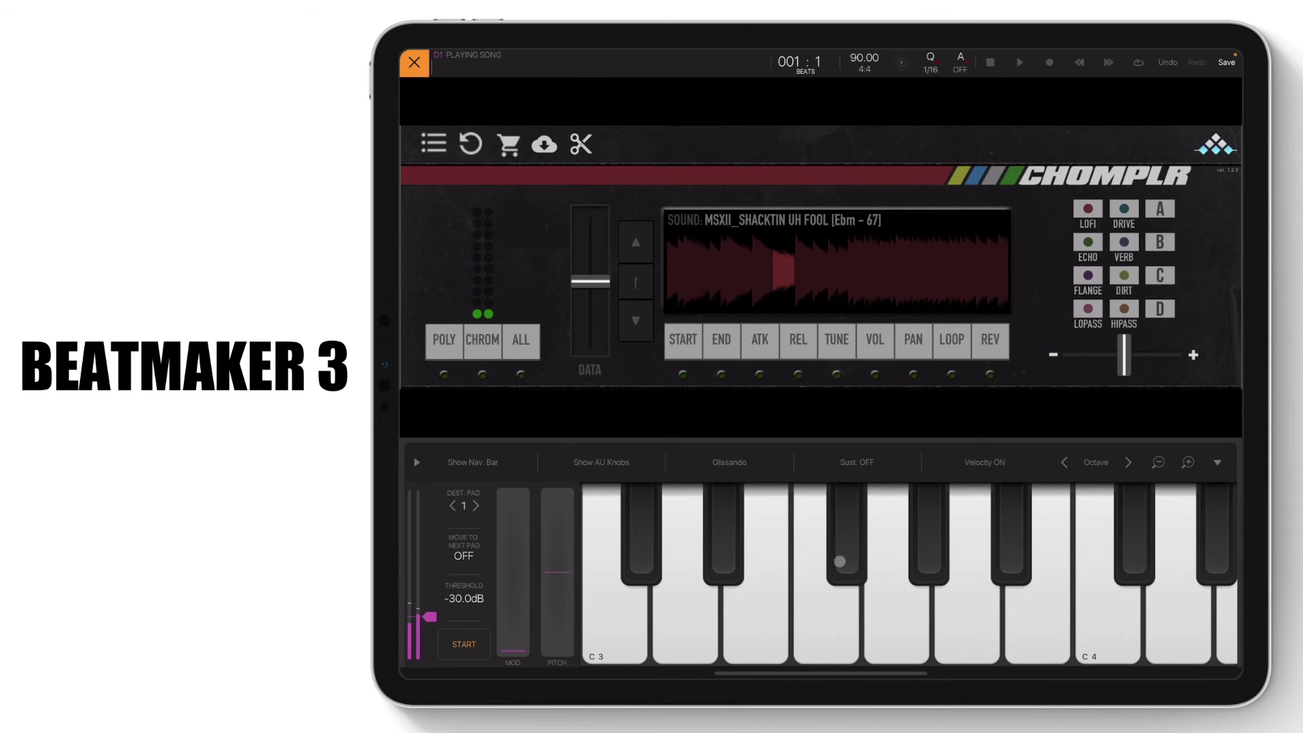
{"action": "left_click", "coordinate": [867, 573]}
{"action": "left_click", "coordinate": [896, 606]}
{"action": "left_click", "coordinate": [929, 506]}
{"action": "left_click", "coordinate": [957, 621]}
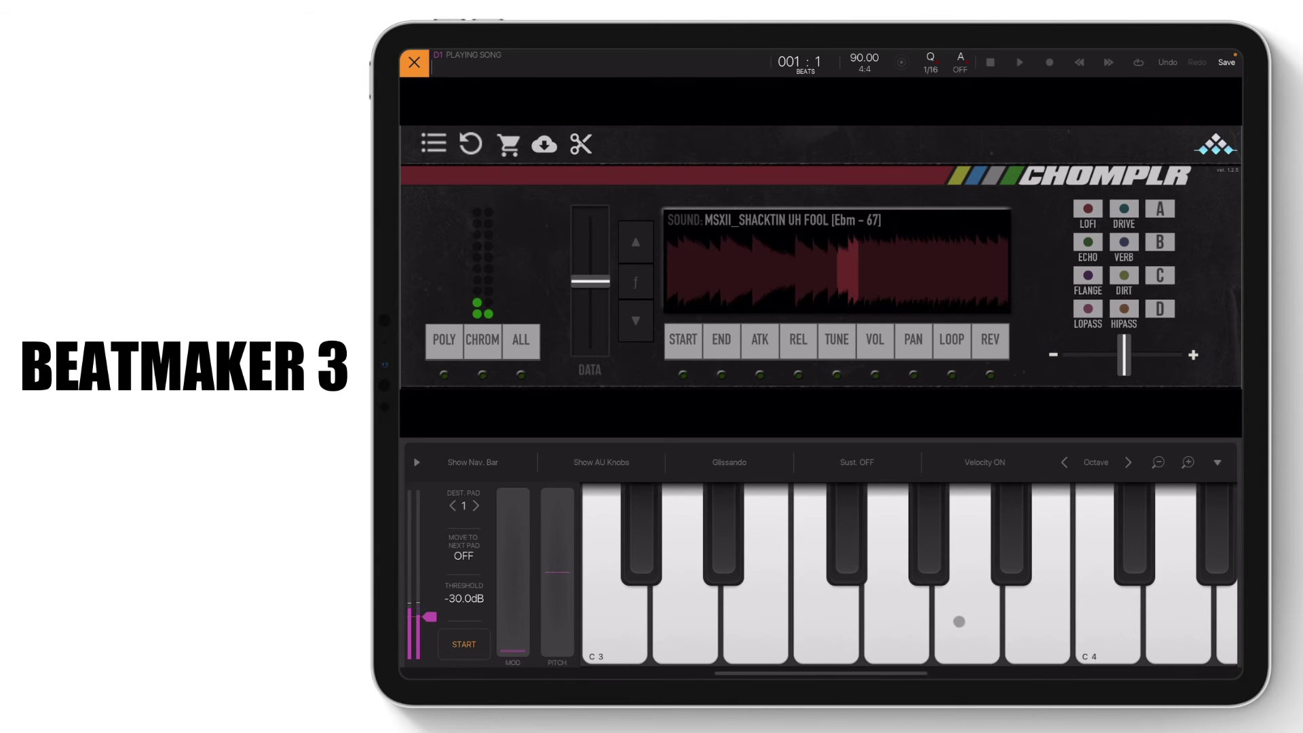
{"action": "left_click", "coordinate": [982, 587]}
{"action": "left_click", "coordinate": [1036, 626]}
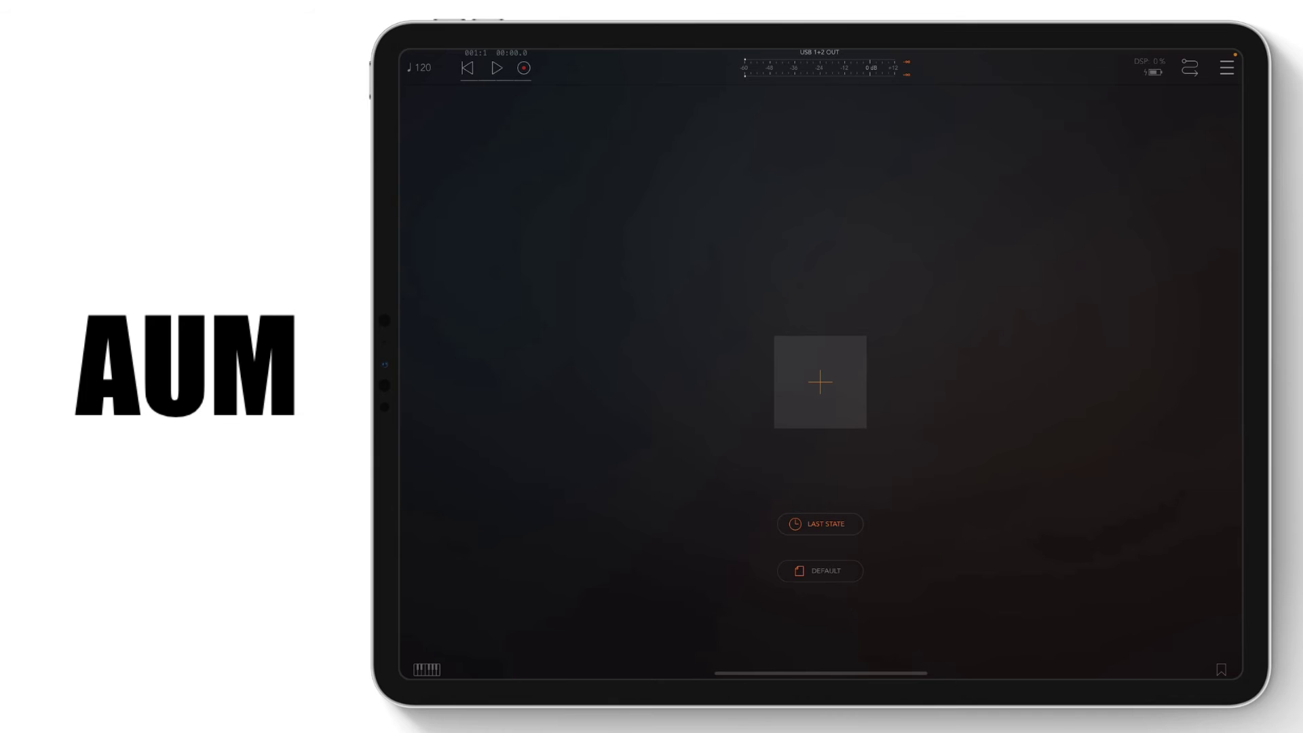
Add an audio channel with Chomplr, under MSXII in Audio Unit Extensions, as its source
{"action": "left_click", "coordinate": [820, 382]}
{"action": "left_click", "coordinate": [812, 350]}
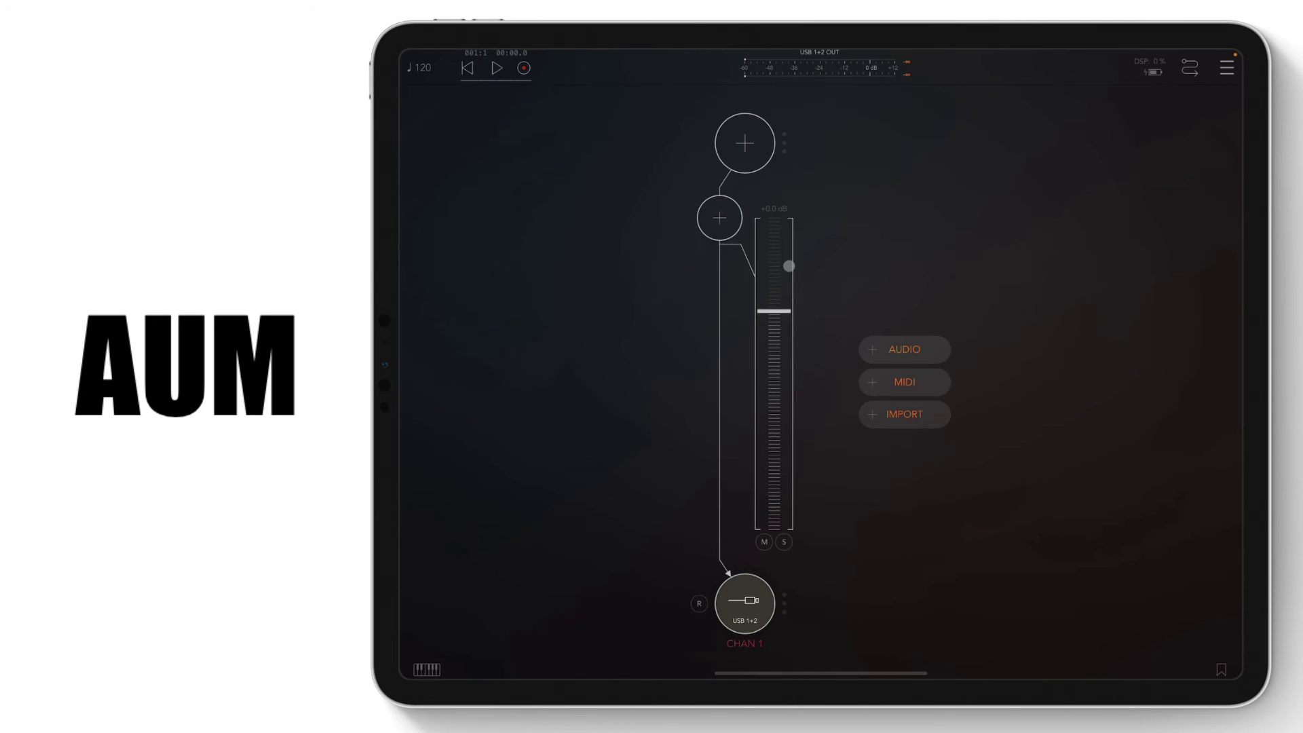
{"action": "left_click", "coordinate": [752, 153]}
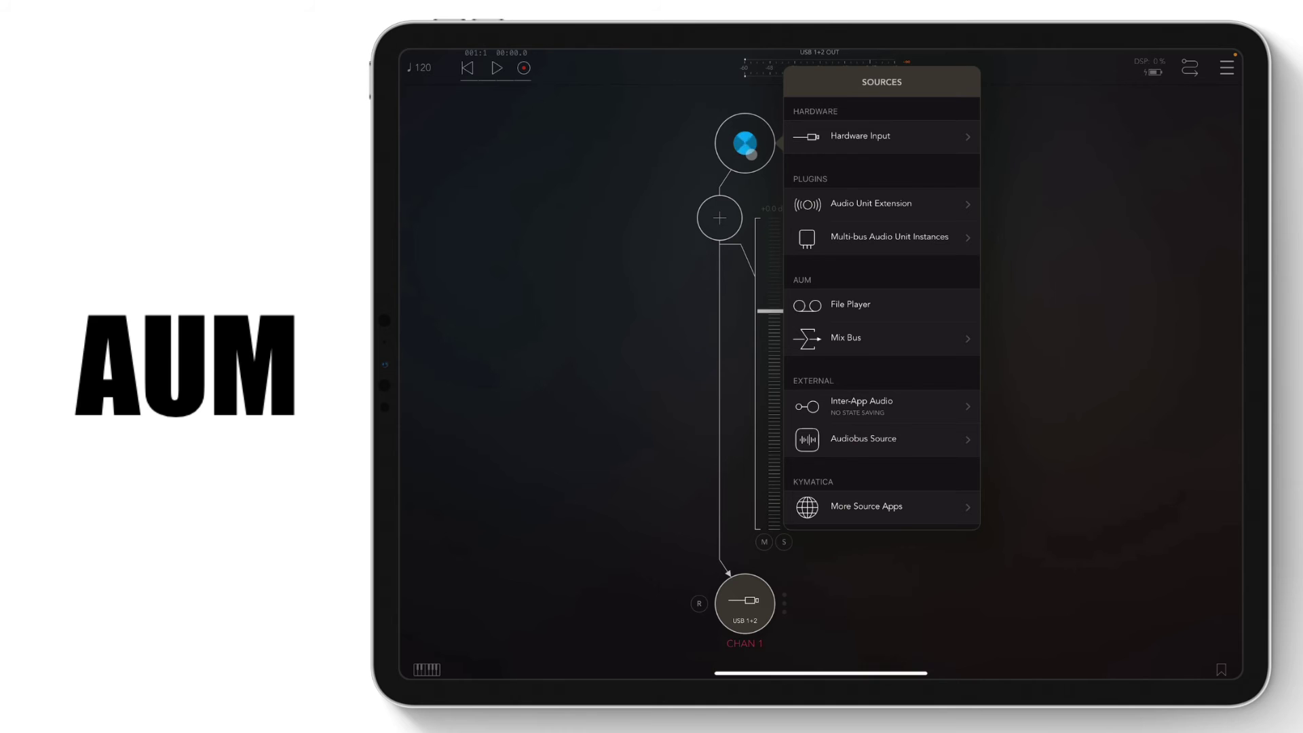
{"action": "left_click", "coordinate": [871, 204]}
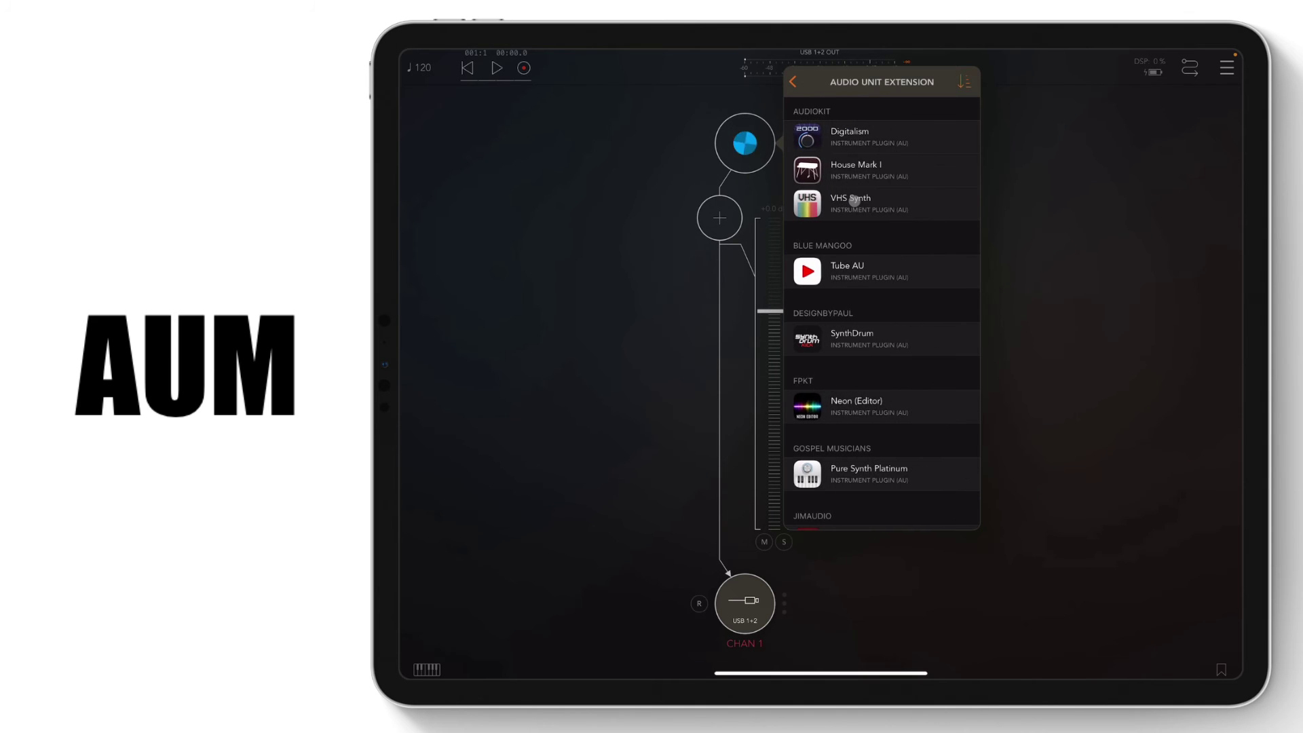
{"action": "scroll", "coordinate": [880, 305], "scroll_direction": "down", "scroll_amount": 10}
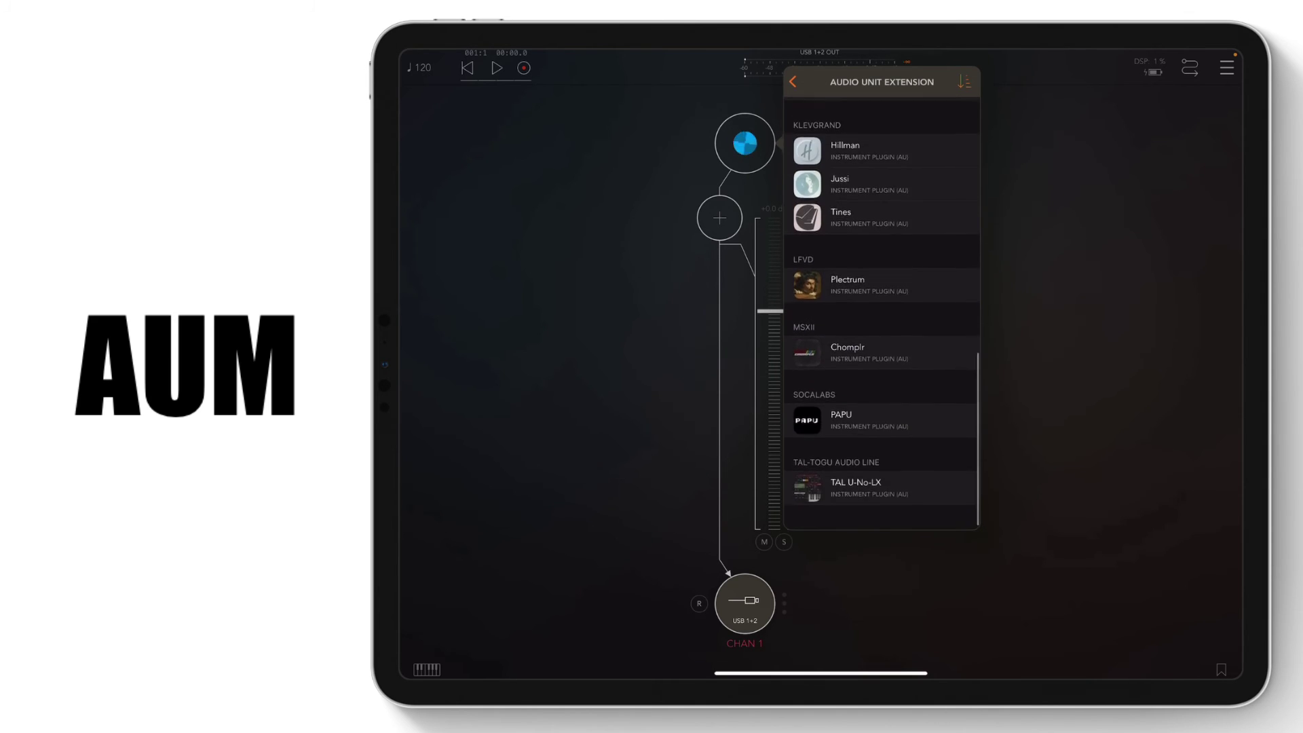
{"action": "left_click", "coordinate": [872, 350]}
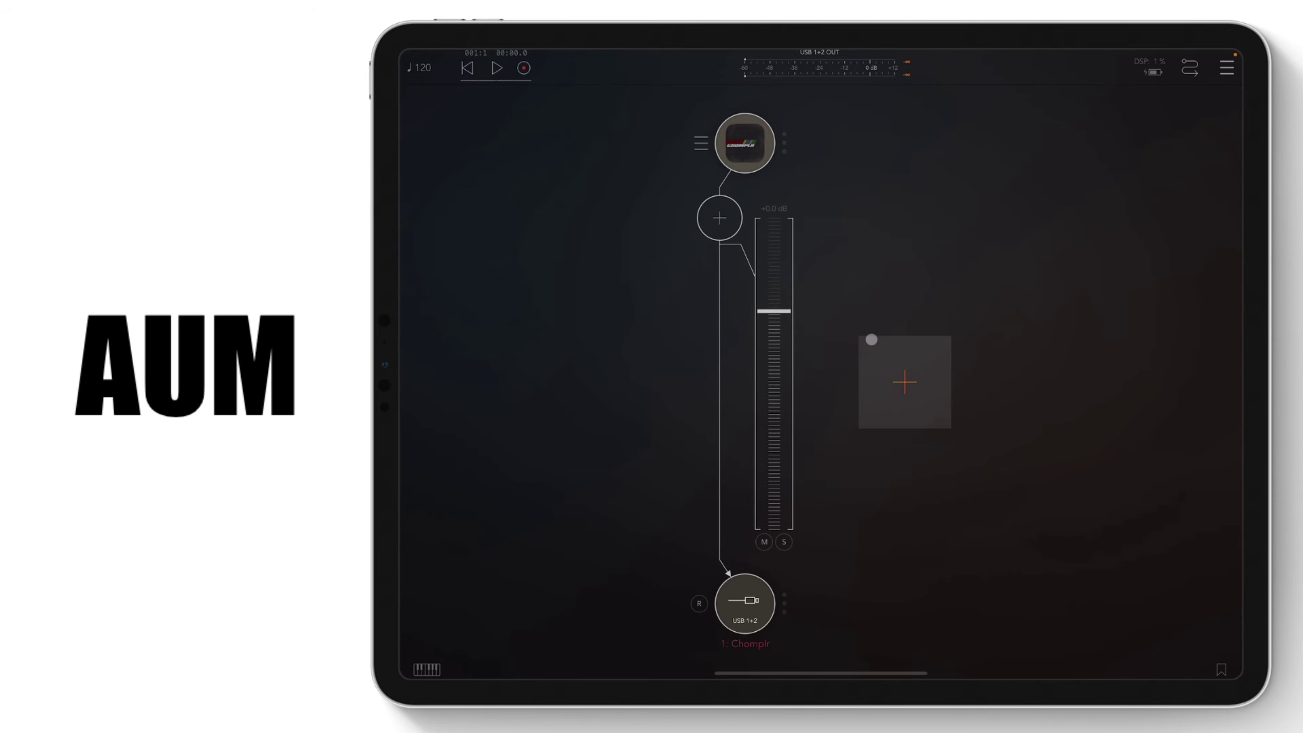
Show Chomplr with AUM's on-screen keyboard and play an eleven-note upward run
{"action": "left_click", "coordinate": [746, 142]}
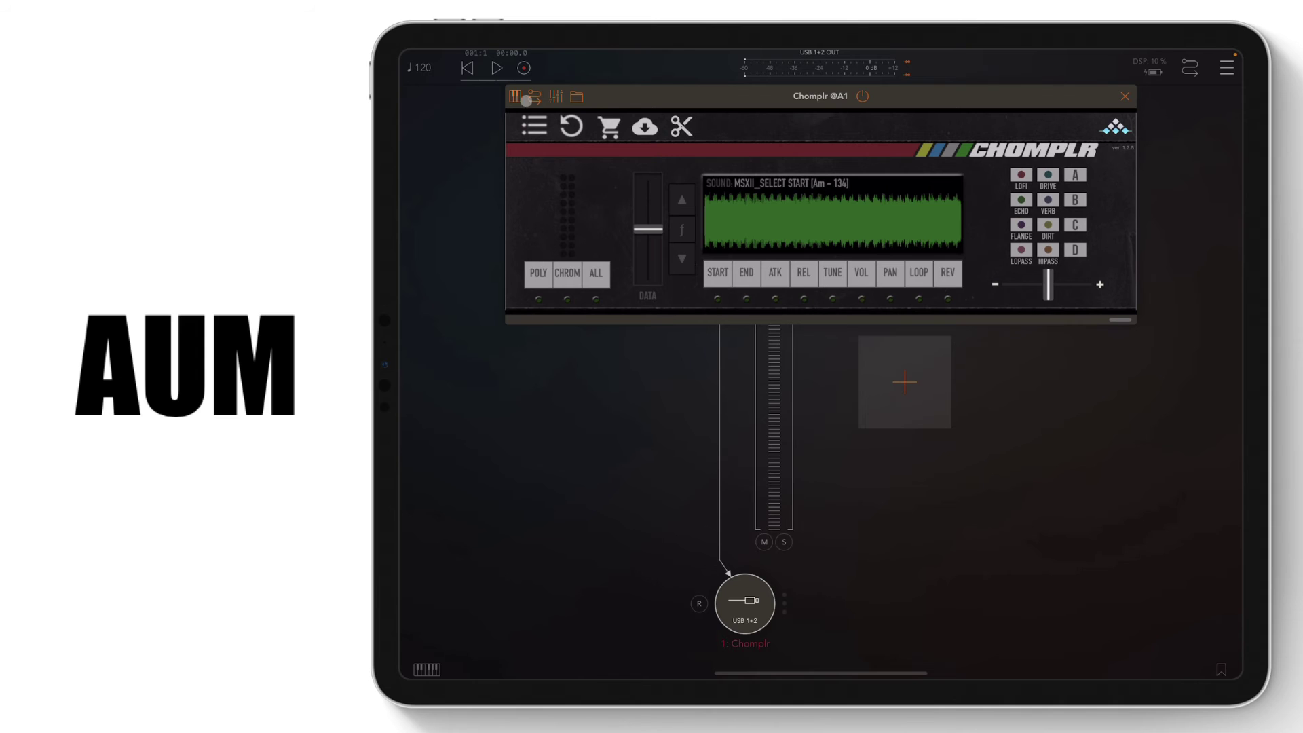
{"action": "left_click", "coordinate": [517, 96]}
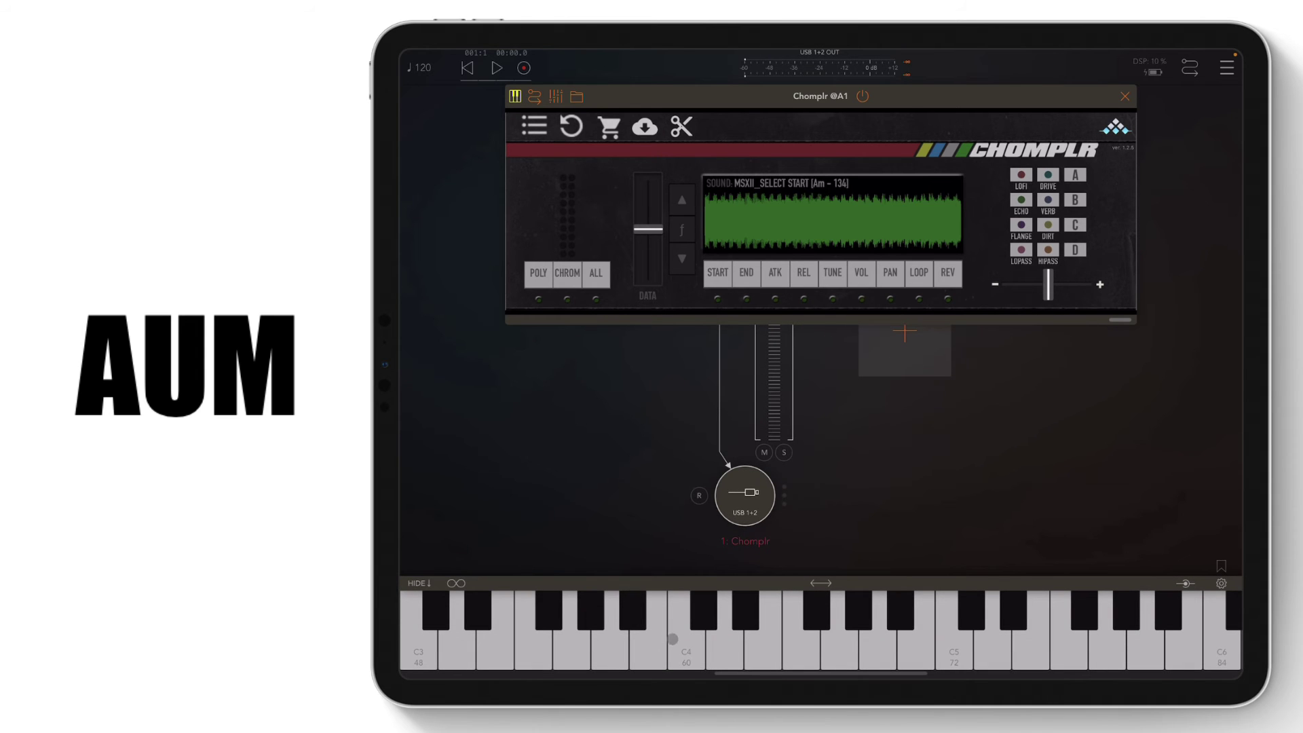
{"action": "left_click", "coordinate": [687, 636]}
{"action": "left_click", "coordinate": [704, 611]}
{"action": "left_click", "coordinate": [725, 642]}
{"action": "left_click", "coordinate": [747, 611]}
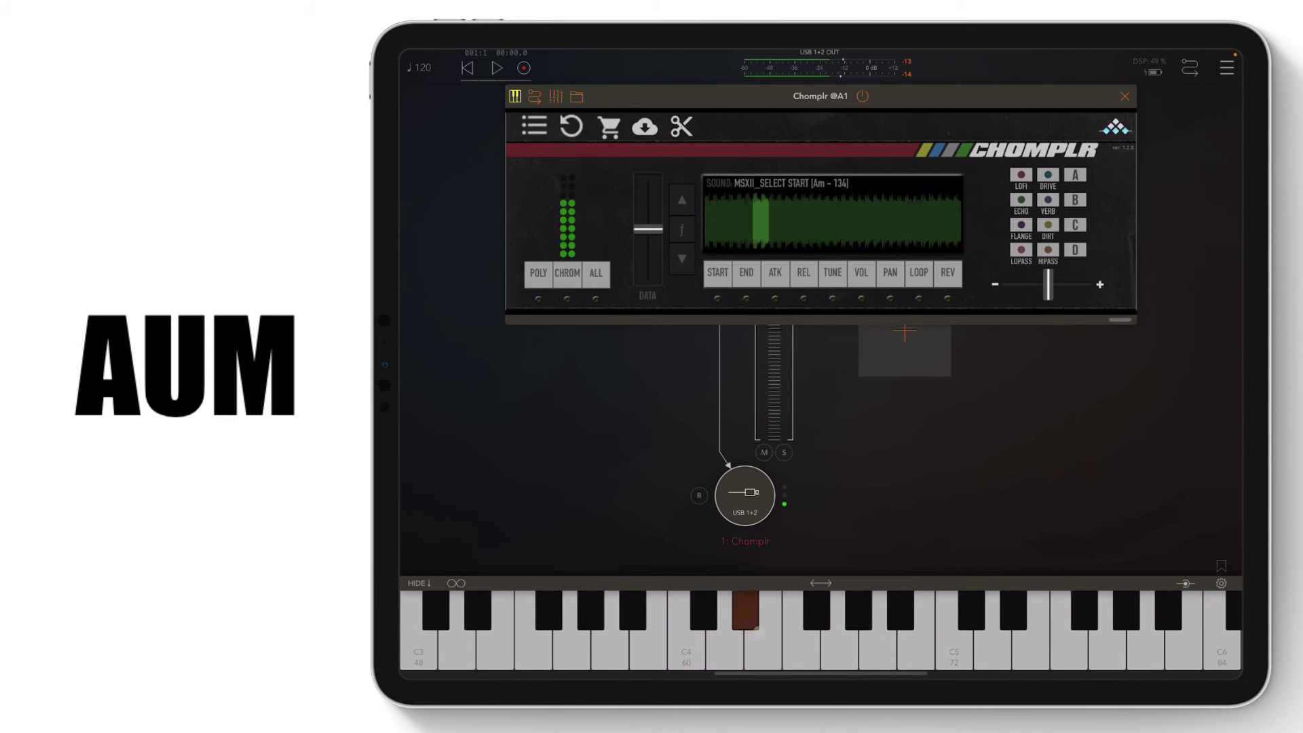
{"action": "left_click", "coordinate": [769, 642]}
{"action": "left_click", "coordinate": [815, 611]}
{"action": "left_click", "coordinate": [840, 642]}
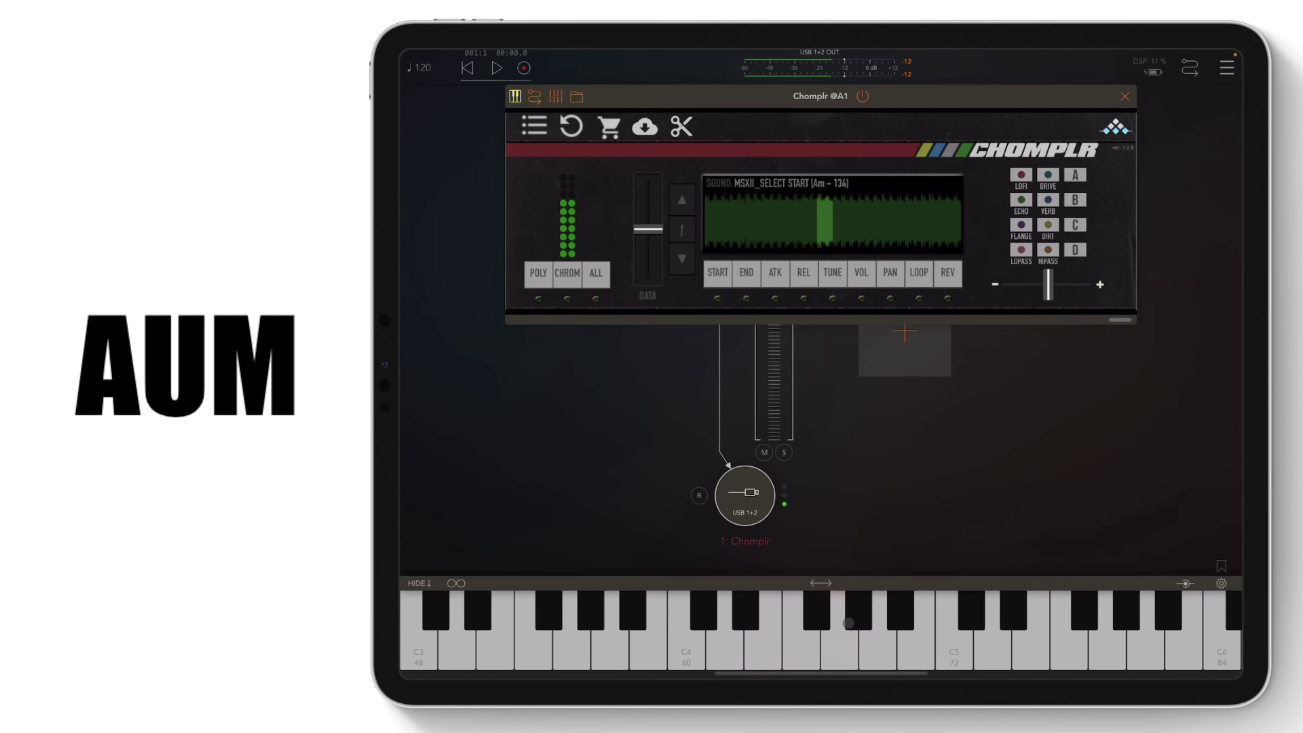
{"action": "left_click", "coordinate": [857, 611]}
{"action": "left_click", "coordinate": [878, 642]}
{"action": "left_click", "coordinate": [901, 612]}
{"action": "left_click", "coordinate": [922, 650]}
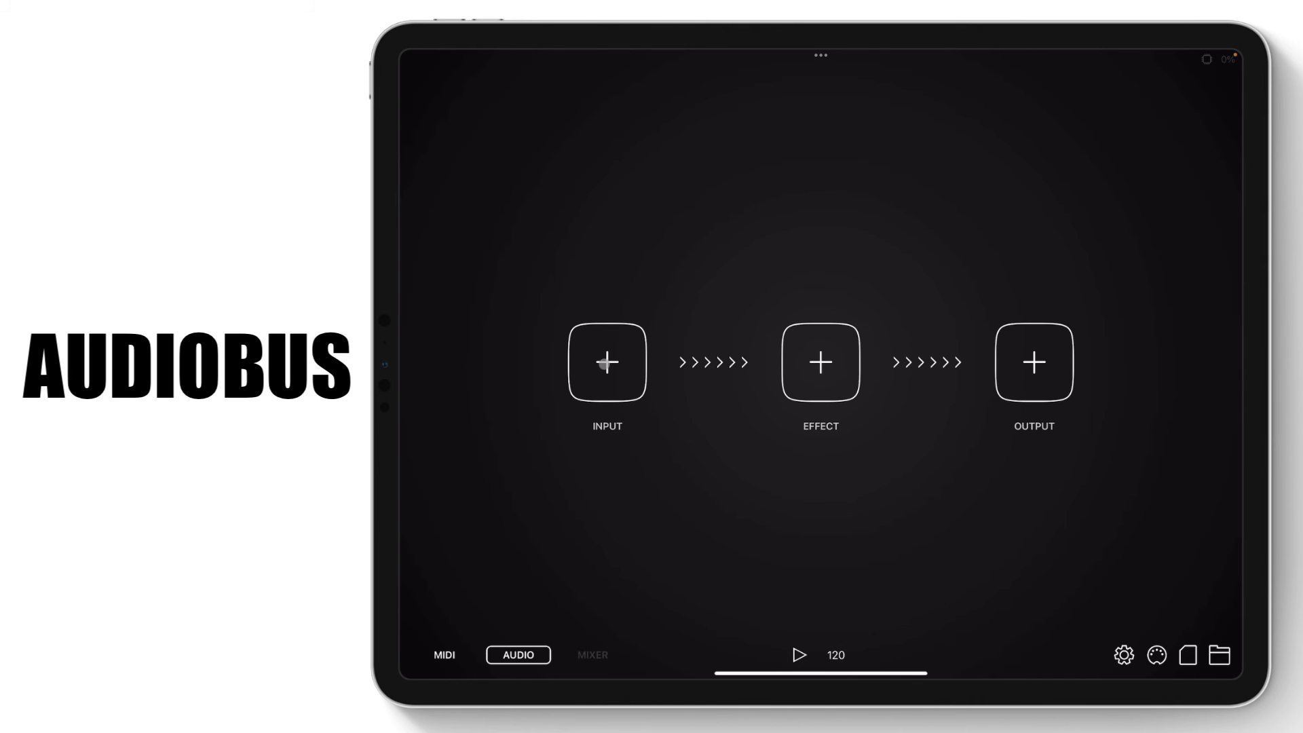
Set Chomplr from Audio Units as the Audiobus input
{"action": "left_click", "coordinate": [608, 362]}
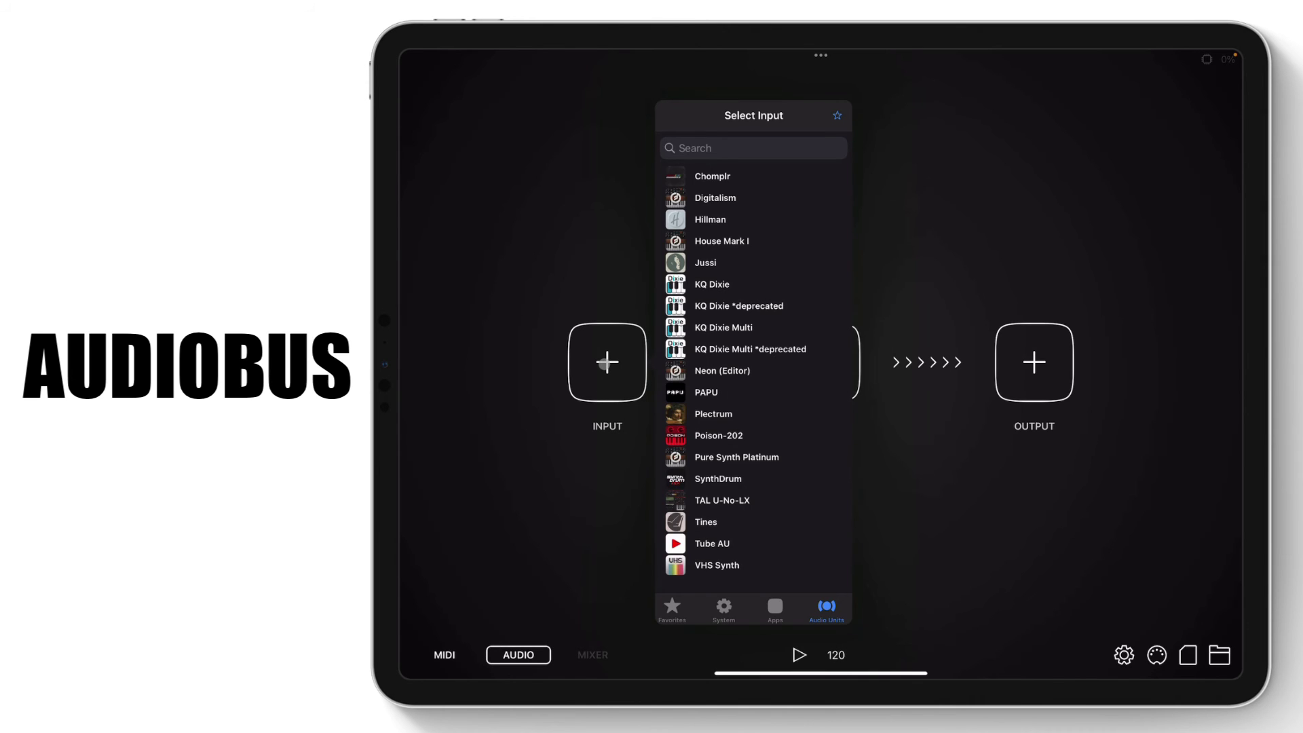
{"action": "left_click", "coordinate": [827, 607]}
{"action": "left_click", "coordinate": [702, 177]}
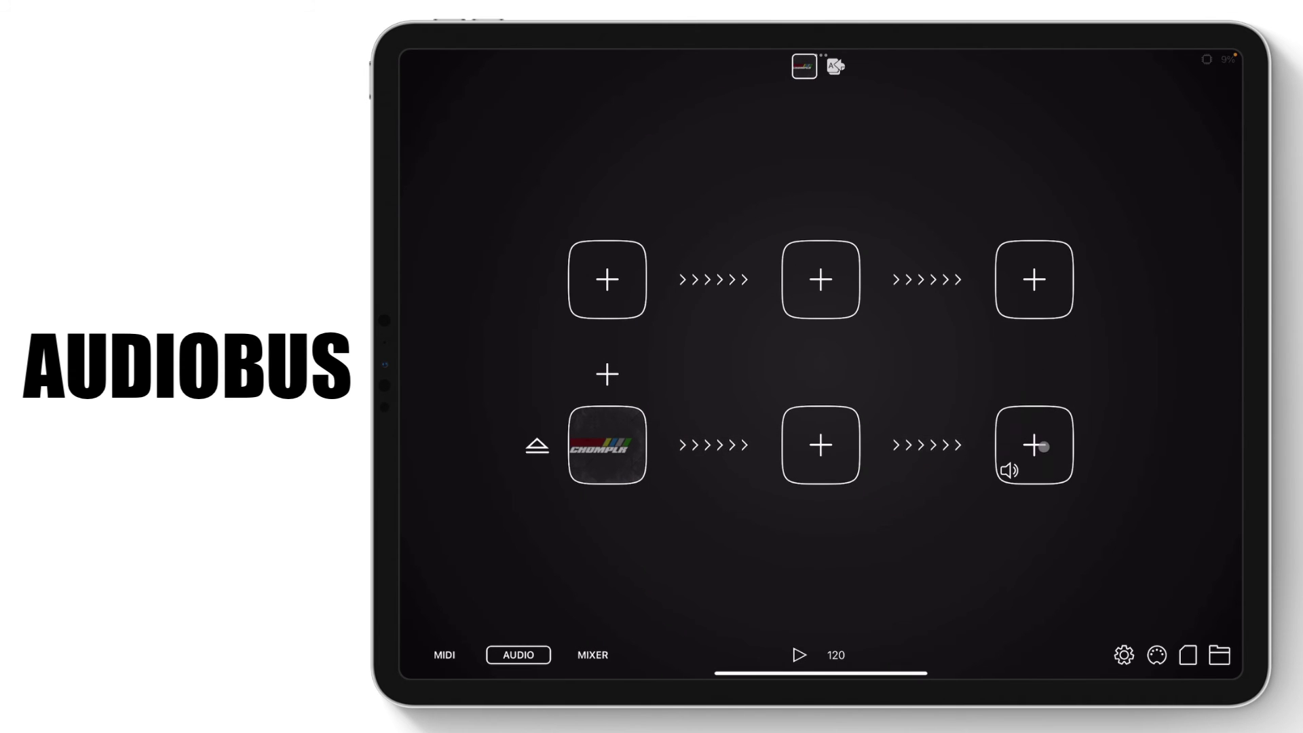
Route the pipeline's output to AUM and launch AUM
{"action": "left_click", "coordinate": [1008, 448]}
{"action": "left_click", "coordinate": [839, 235]}
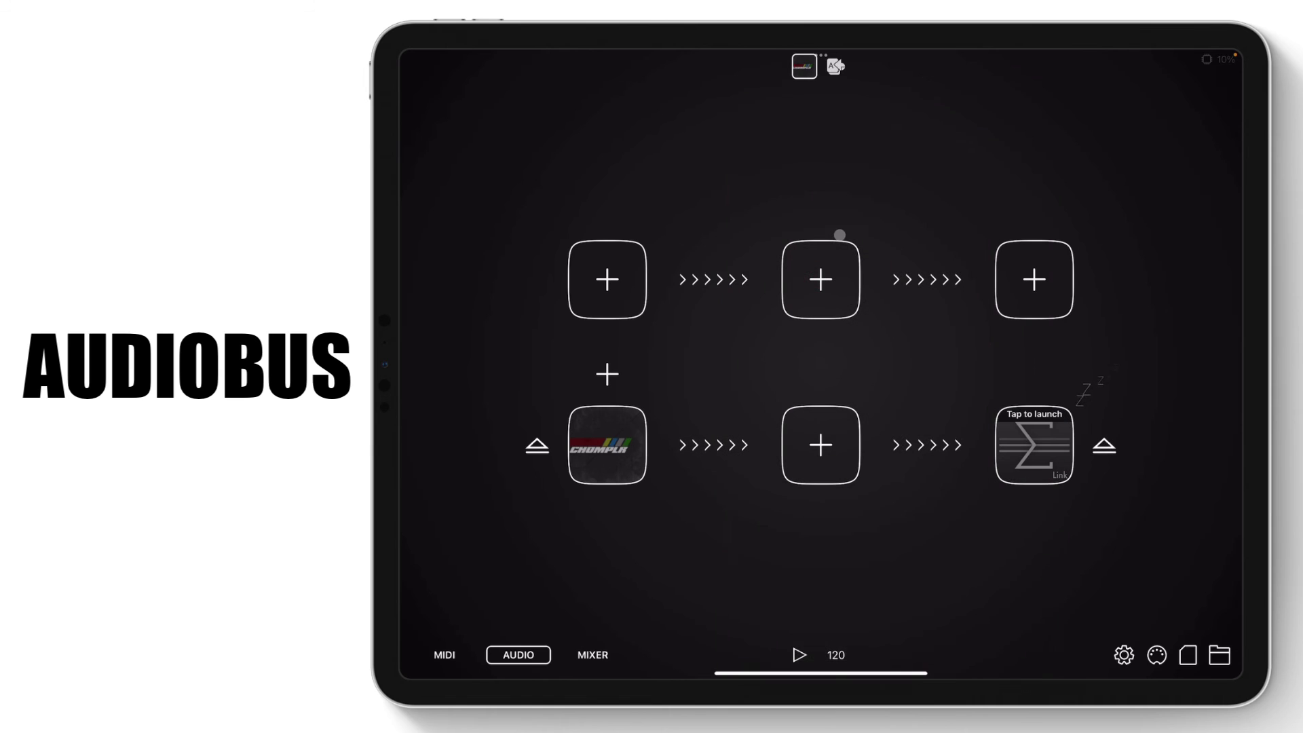
{"action": "left_click", "coordinate": [1015, 441]}
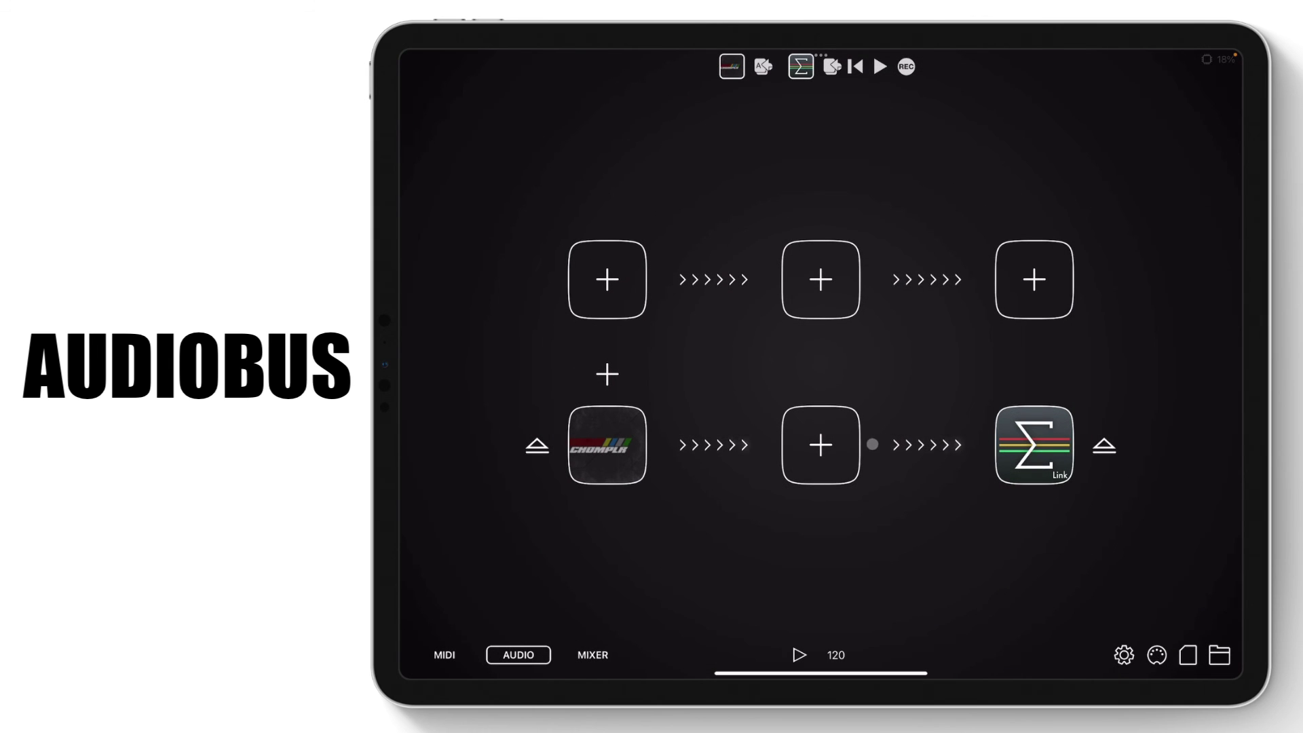
Add FlyTape to Audiobus's middle effect slot, turn on its LOFI mode and lower the mix
{"action": "left_click", "coordinate": [823, 444]}
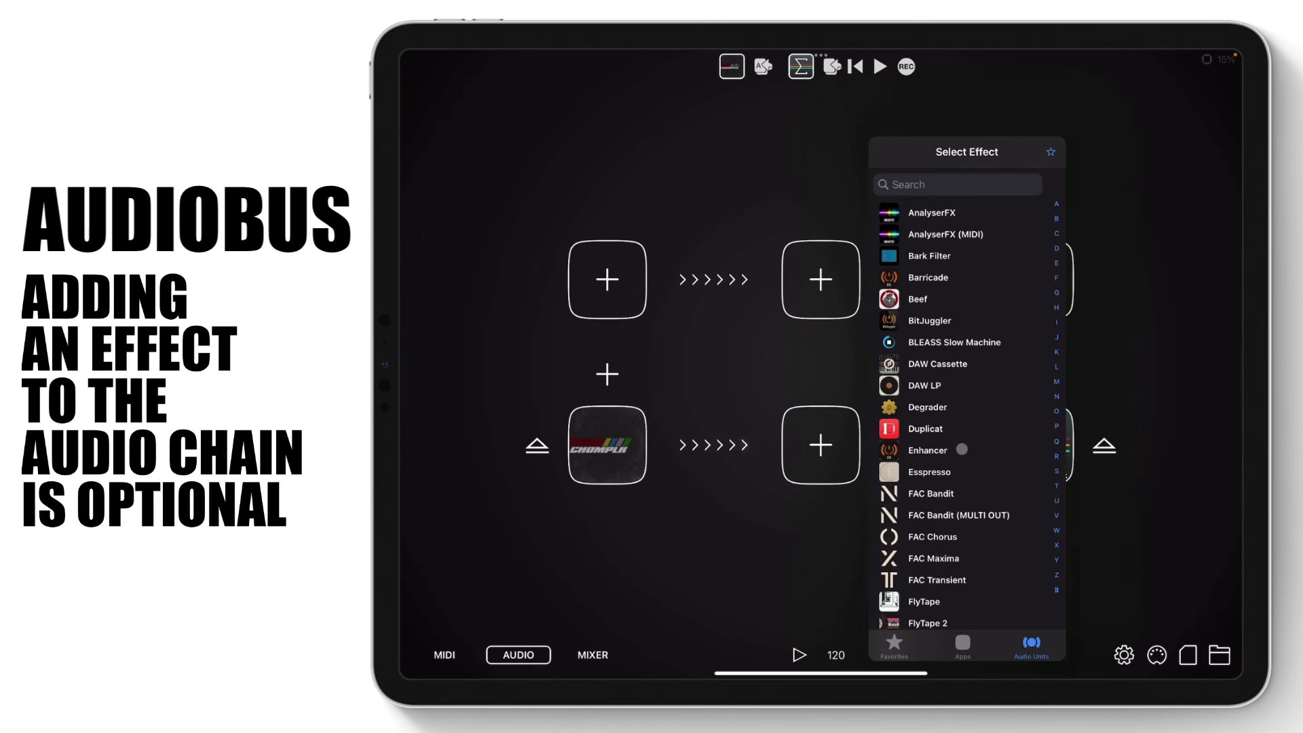
{"action": "scroll", "coordinate": [962, 448], "scroll_direction": "down", "scroll_amount": 3}
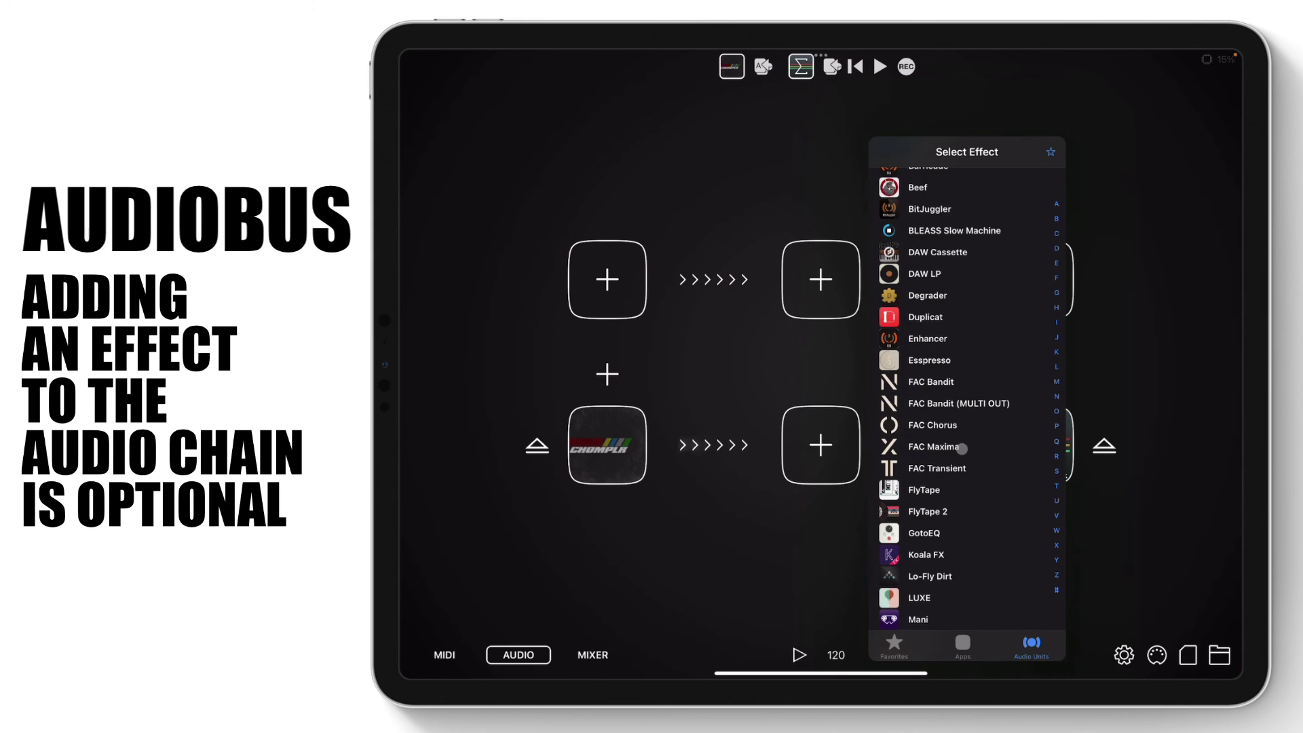
{"action": "left_click", "coordinate": [953, 512]}
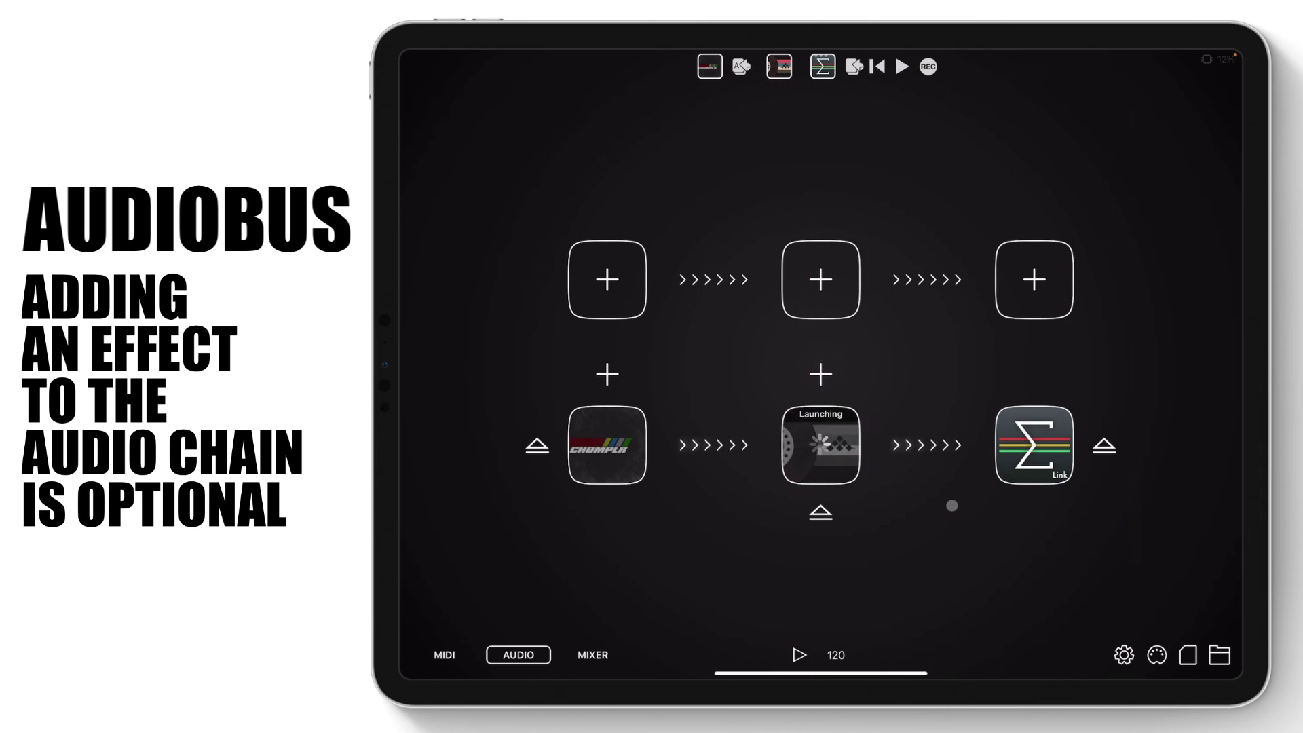
{"action": "left_click", "coordinate": [821, 445]}
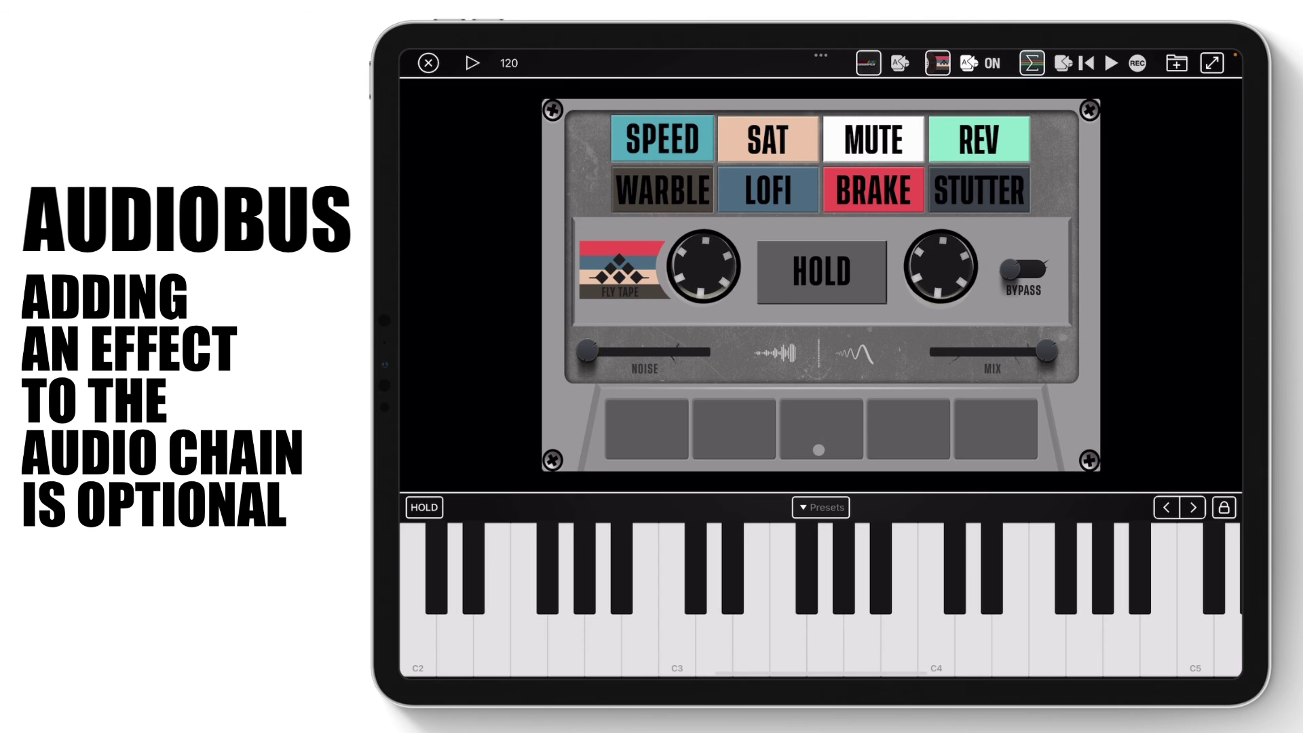
{"action": "left_click", "coordinate": [768, 192]}
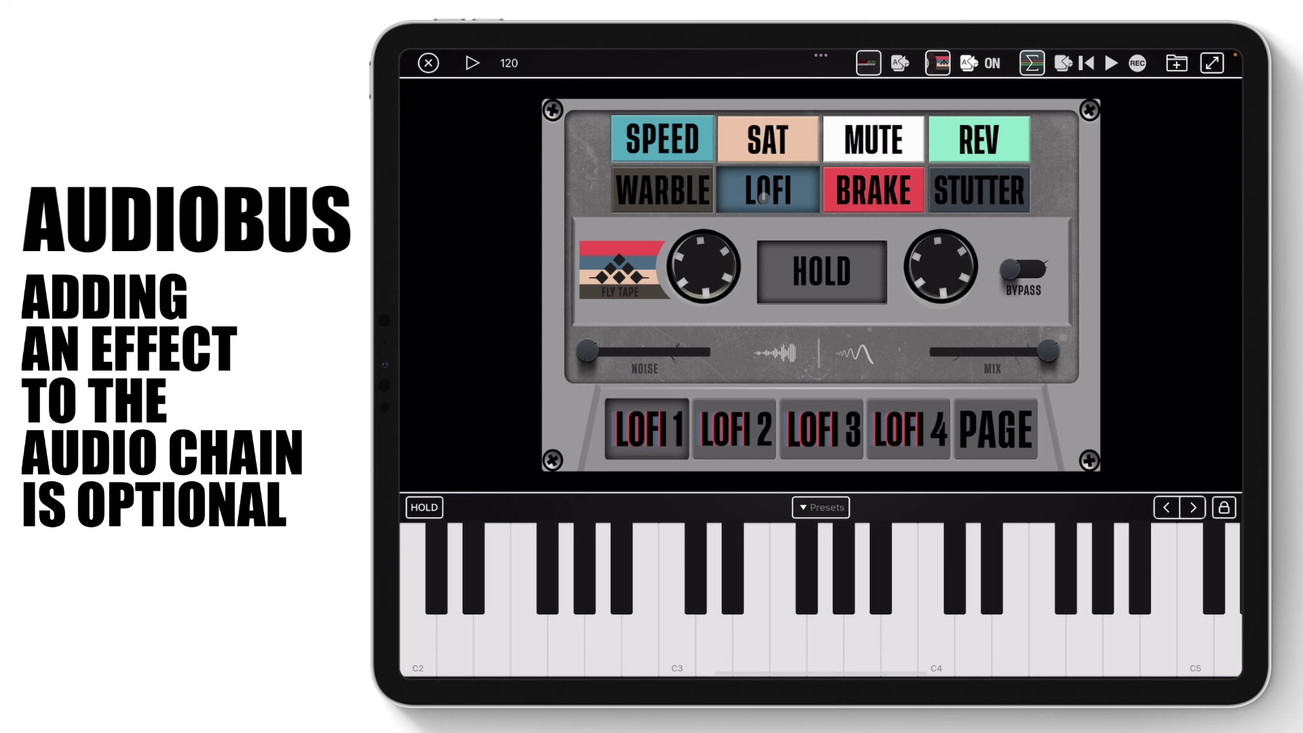
{"action": "left_click_drag", "start_coordinate": [1048, 353], "coordinate": [998, 354]}
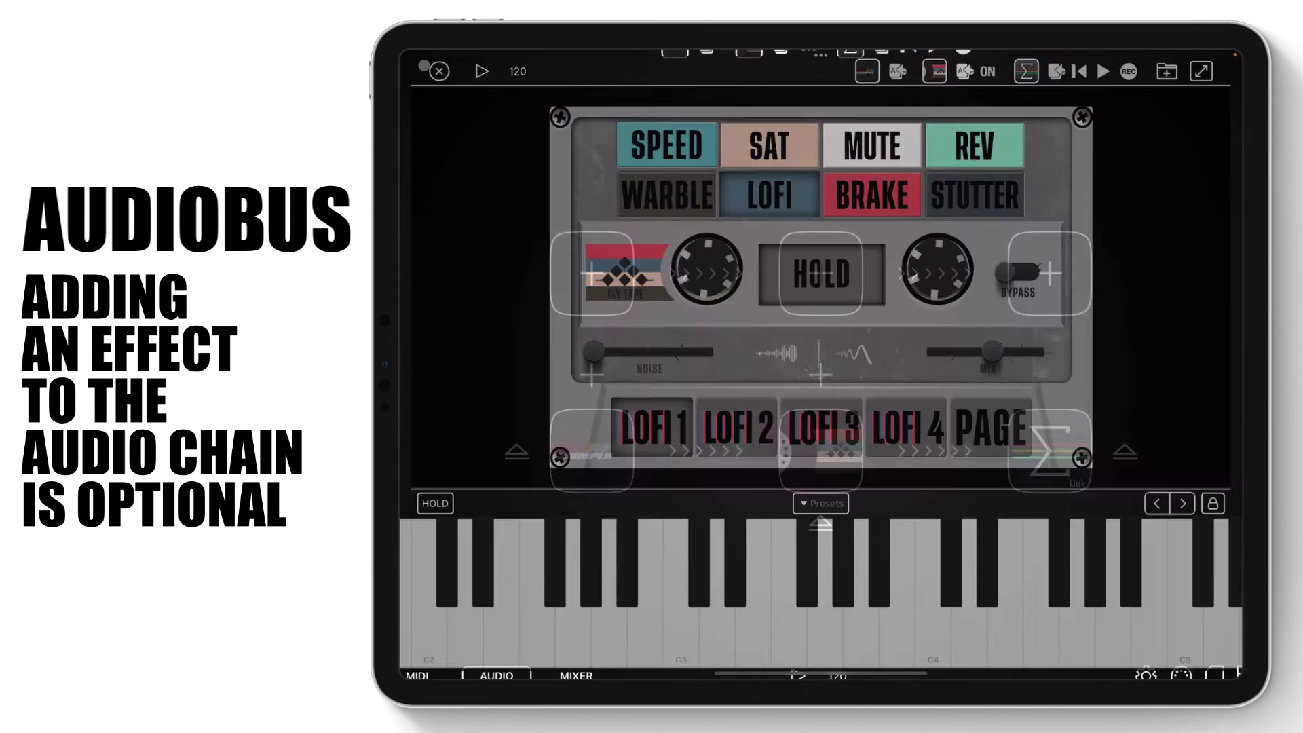
{"action": "left_click", "coordinate": [428, 61]}
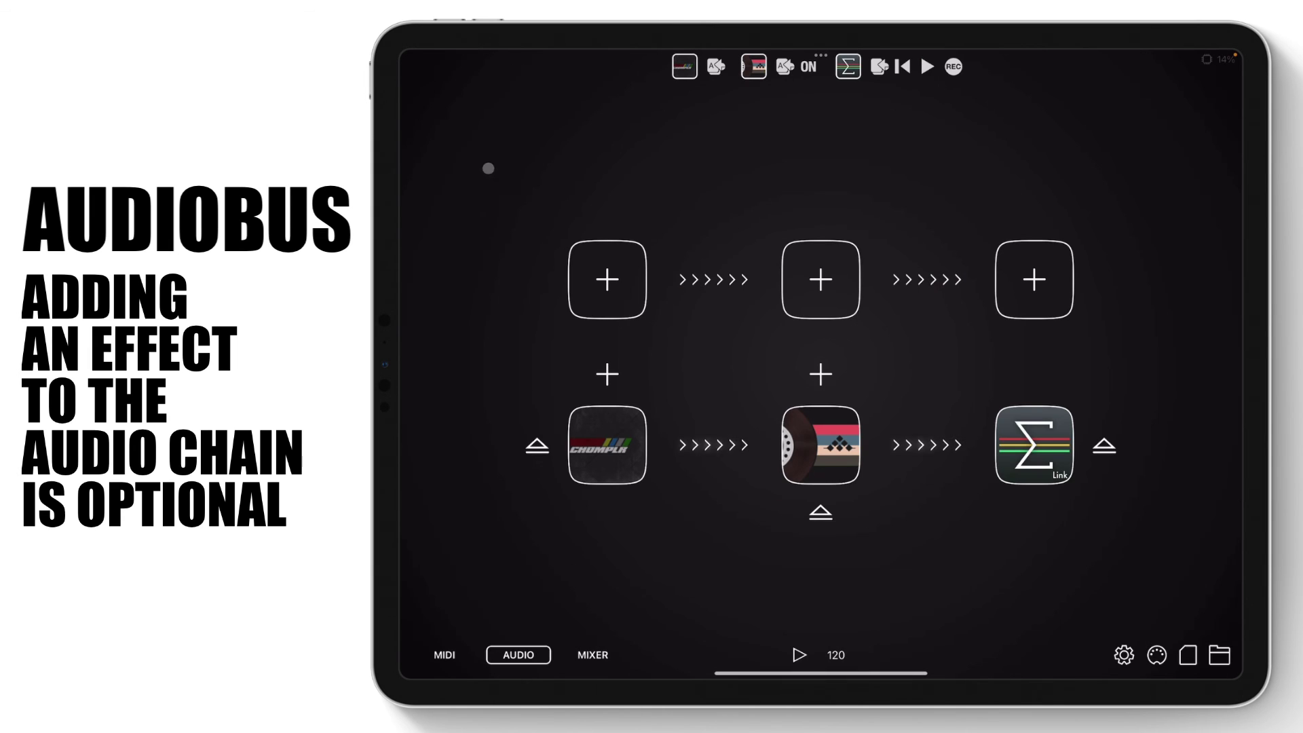
Open Chomplr's interface and play a rising run of keys past G3 and A3, triggering successive sample slices
{"action": "left_click", "coordinate": [590, 437]}
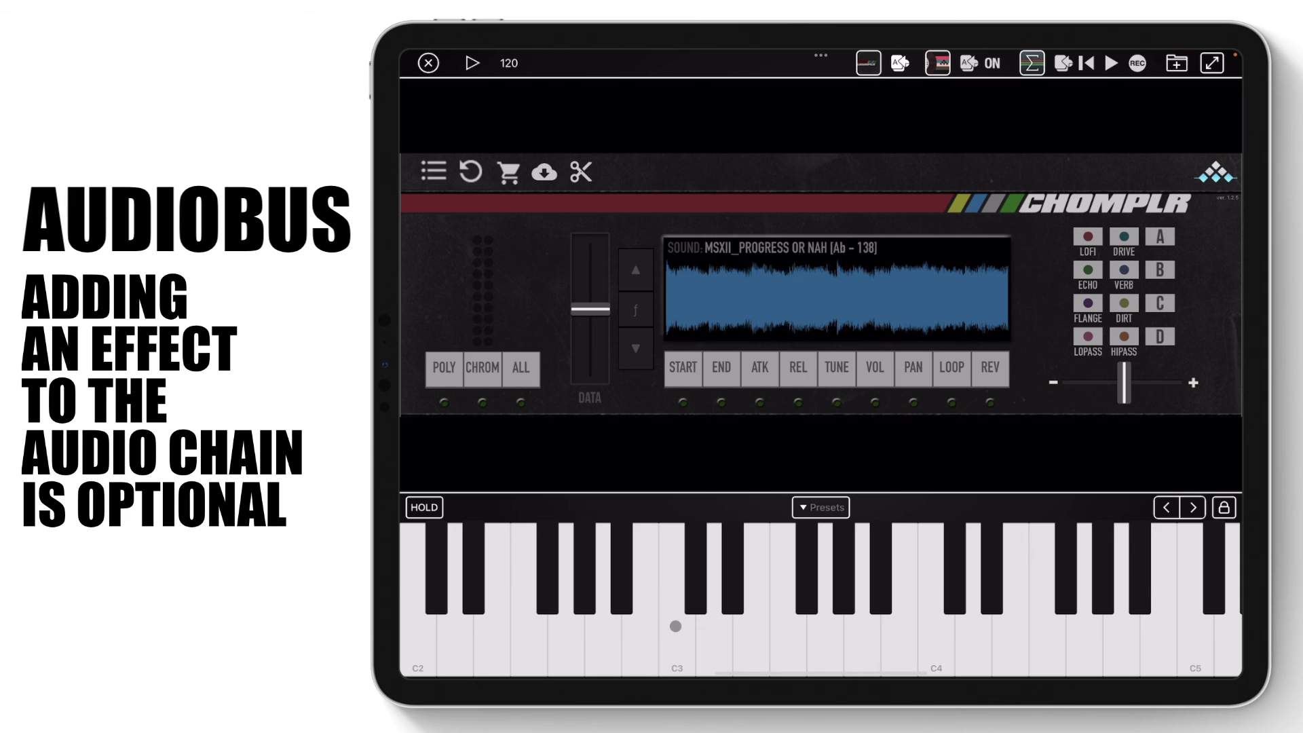
{"action": "left_click", "coordinate": [675, 626]}
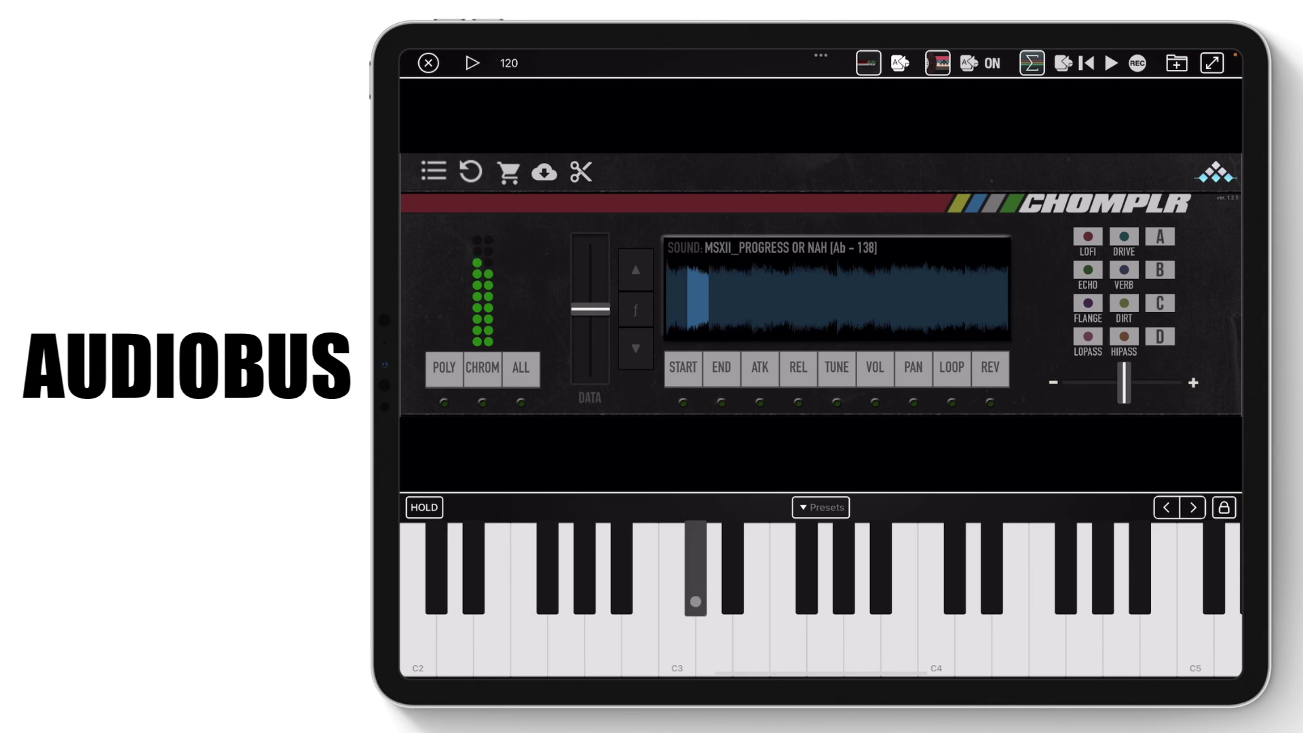
{"action": "left_click", "coordinate": [715, 600]}
{"action": "left_click", "coordinate": [734, 571]}
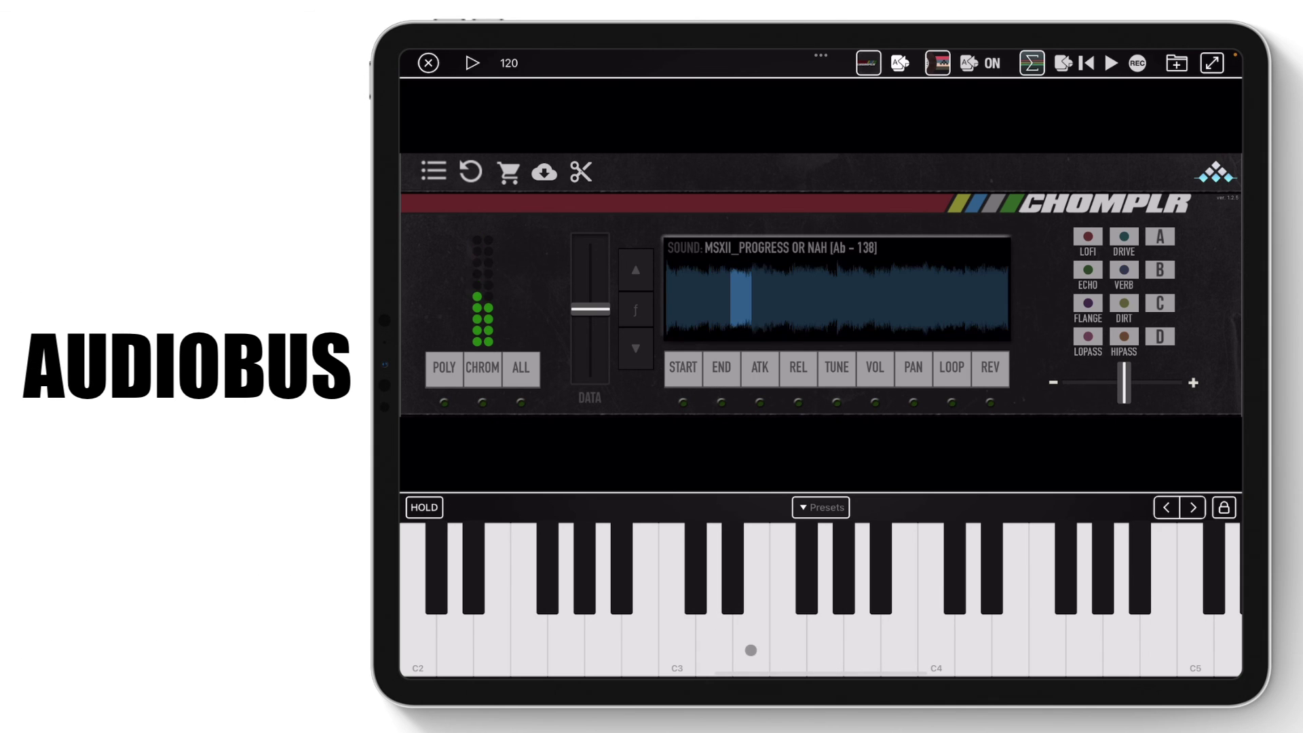
{"action": "left_click", "coordinate": [752, 600]}
{"action": "left_click", "coordinate": [787, 611]}
{"action": "left_click", "coordinate": [813, 606]}
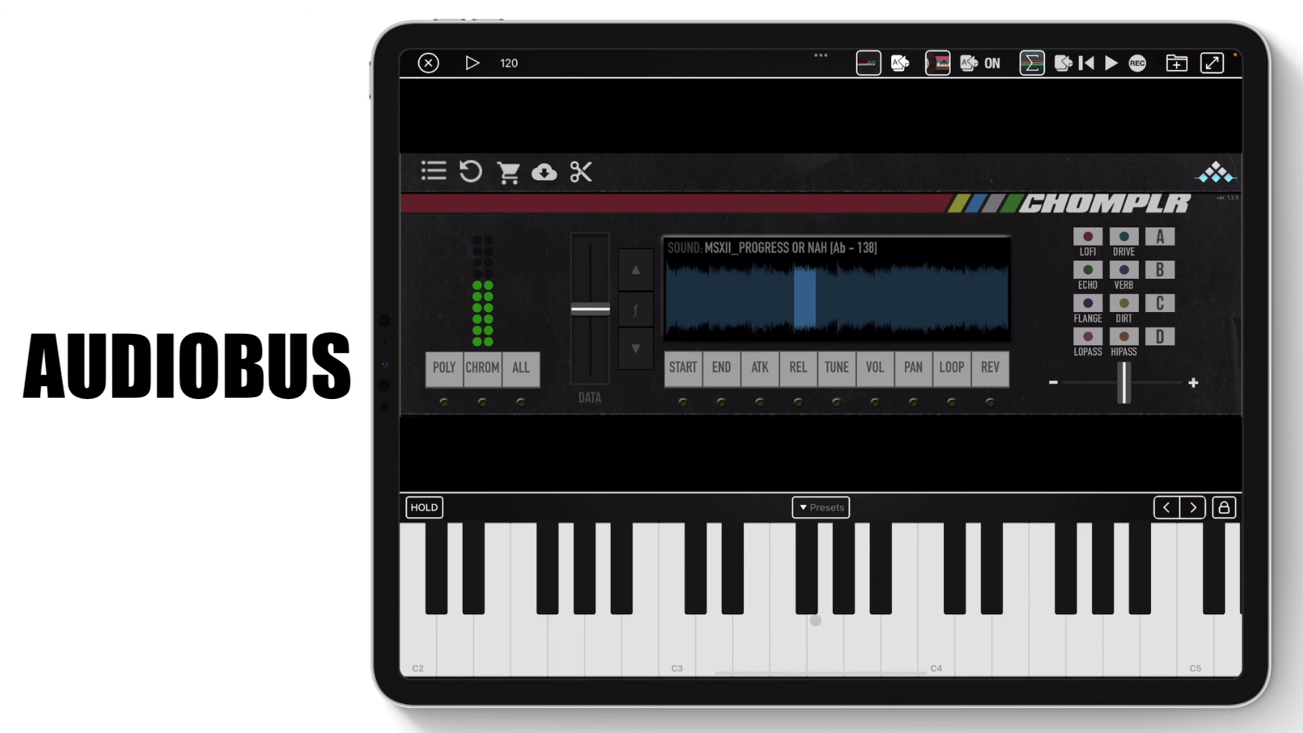
{"action": "left_click", "coordinate": [850, 606]}
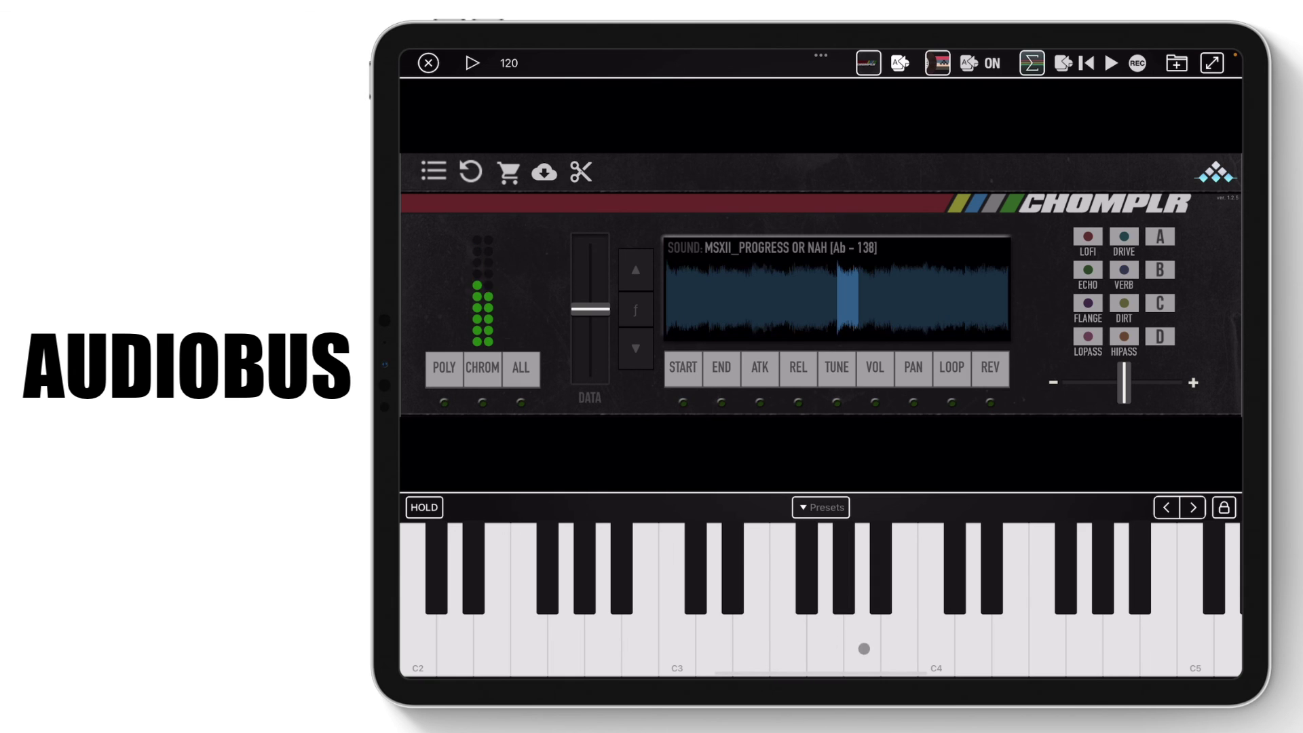
{"action": "left_click", "coordinate": [879, 570]}
{"action": "left_click", "coordinate": [900, 612]}
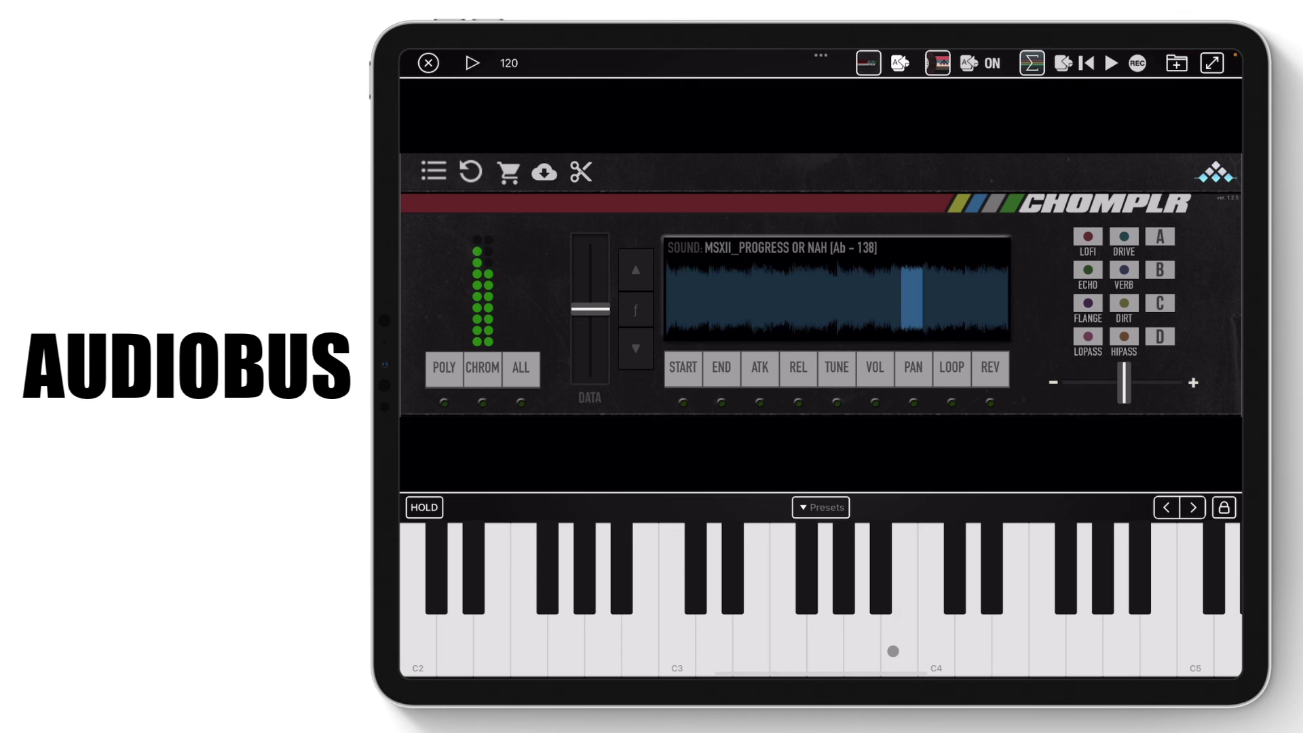